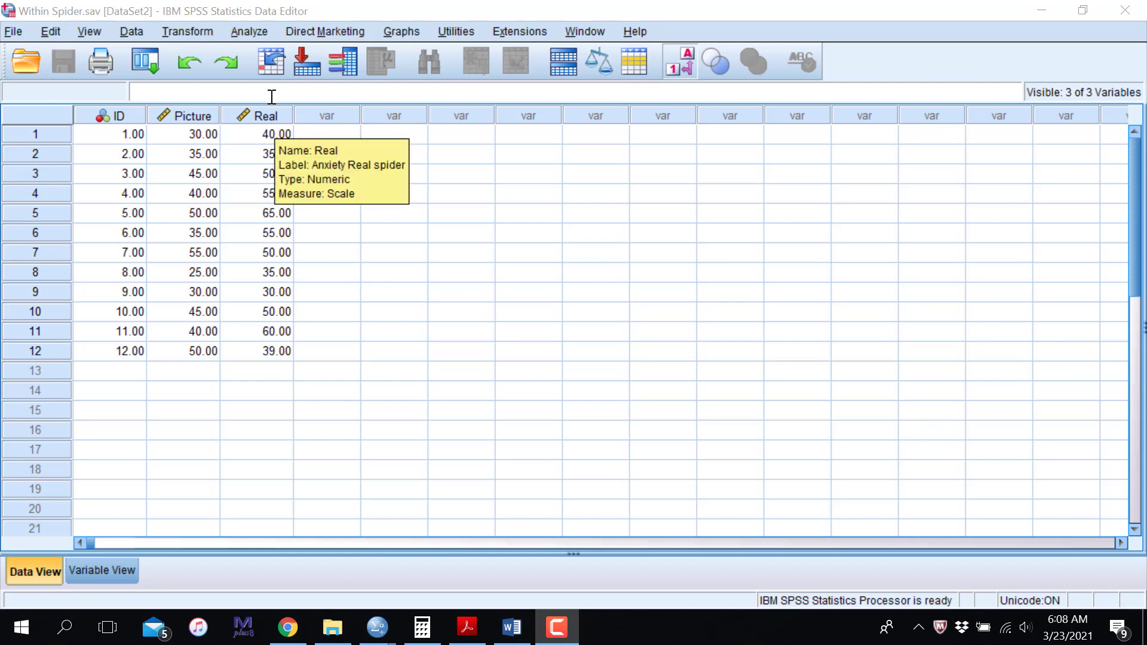
Step: Start an Explore analysis with Anxiety picture and Anxiety Real spider as the dependent variables
{"action": "left_click", "coordinate": [250, 30]}
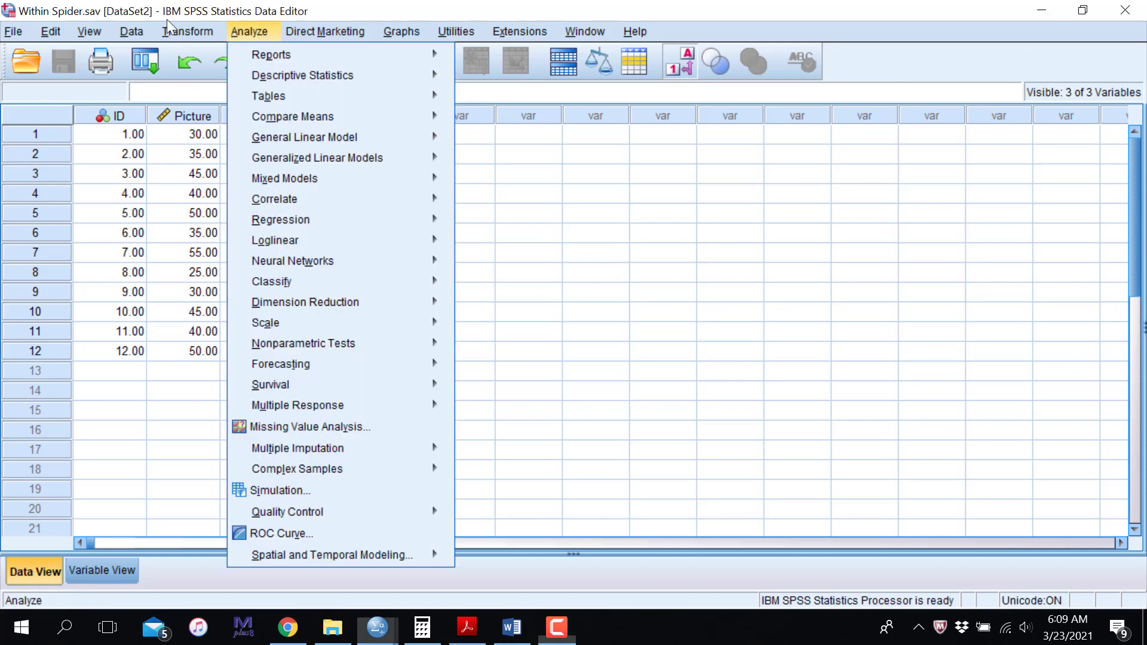
{"action": "mouse_move", "coordinate": [297, 77]}
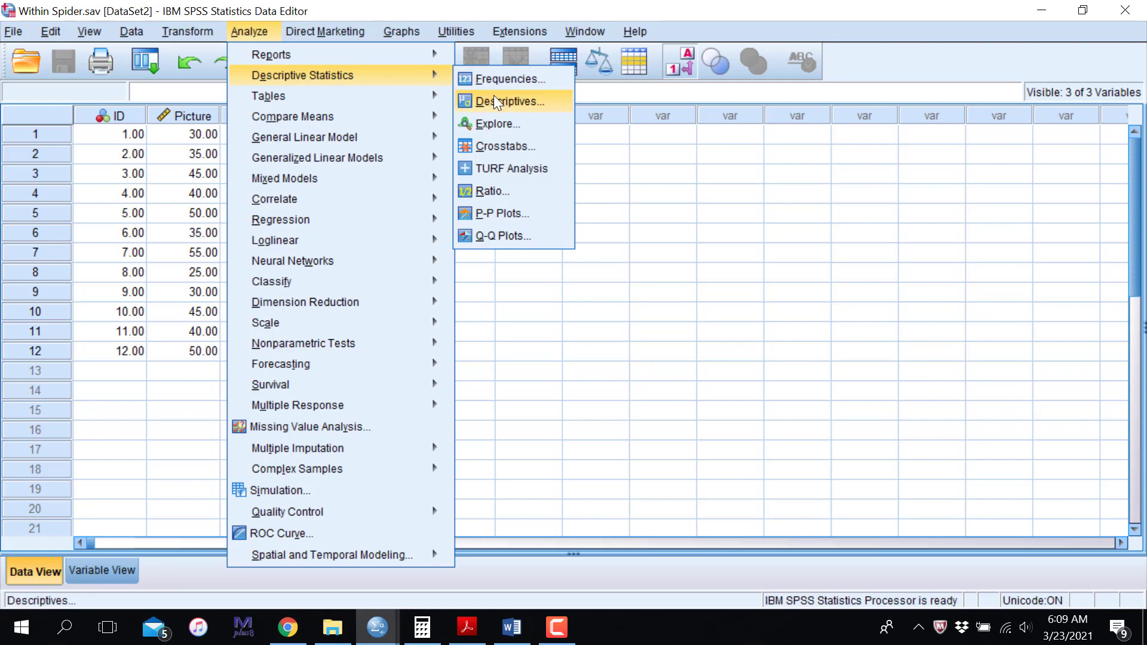
{"action": "left_click", "coordinate": [494, 125]}
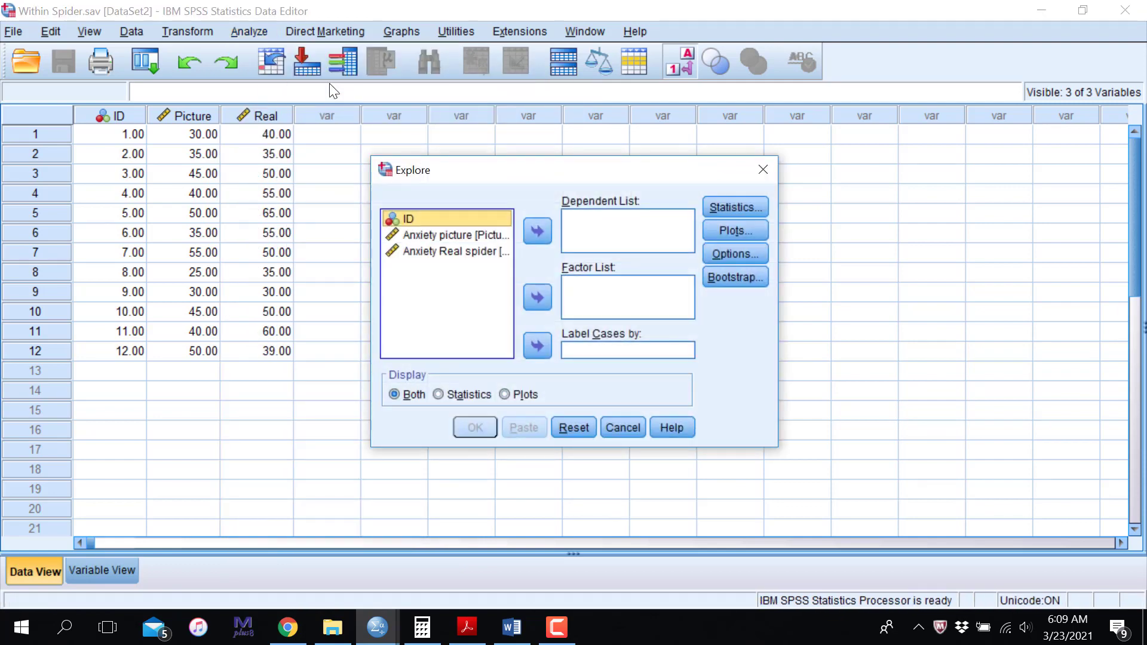
{"action": "left_click", "coordinate": [470, 236]}
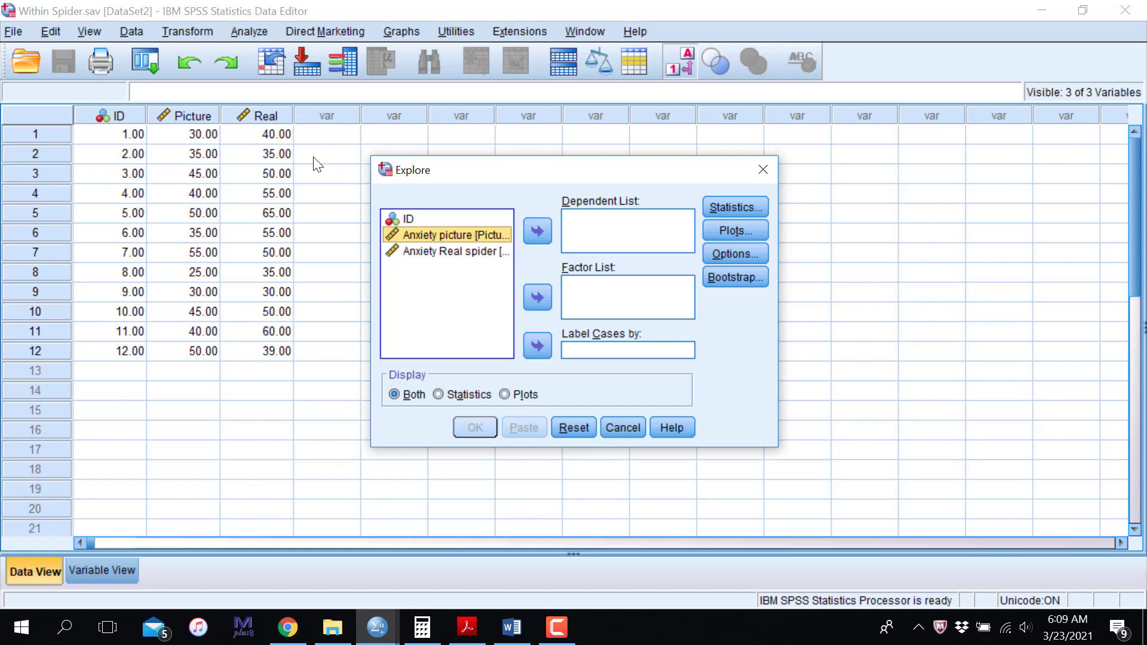
{"action": "left_click", "coordinate": [469, 251], "text": "shift"}
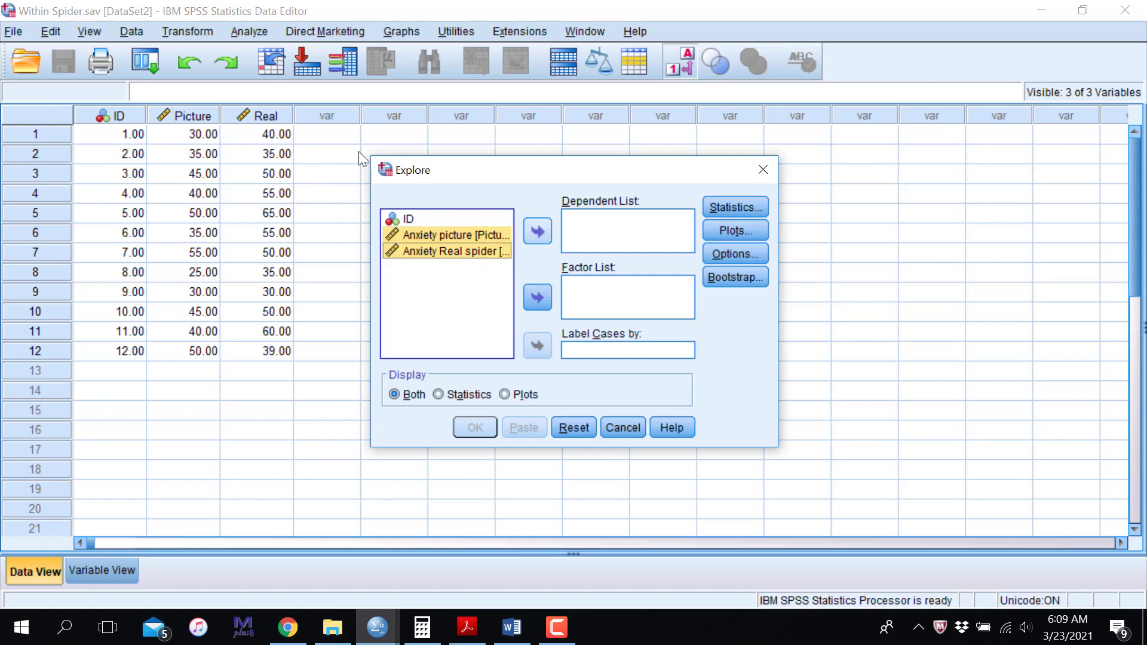
{"action": "left_click", "coordinate": [538, 231]}
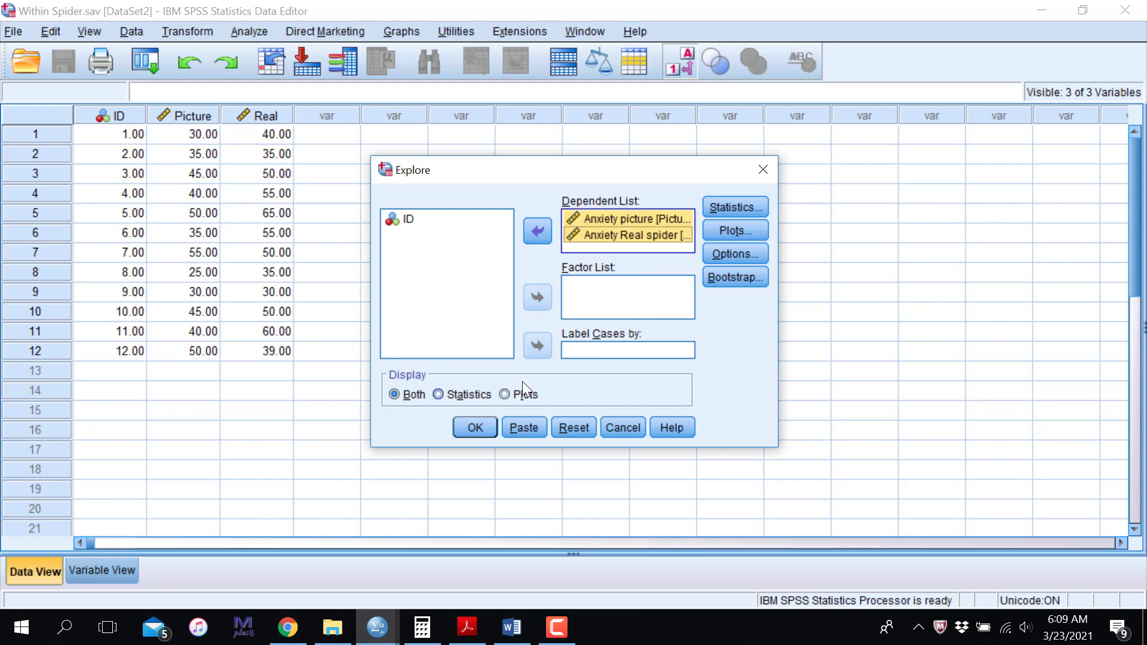
Step: Replace the stem-and-leaf plot with a histogram in the Explore plots and run the analysis
{"action": "left_click", "coordinate": [718, 227]}
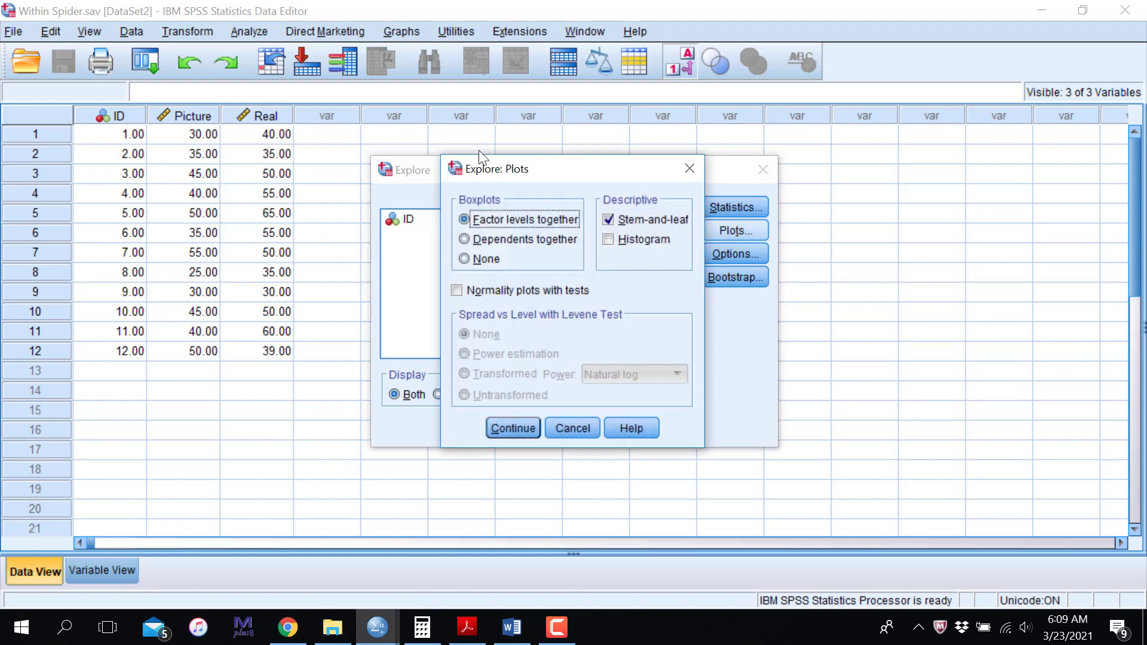
{"action": "left_click", "coordinate": [606, 219]}
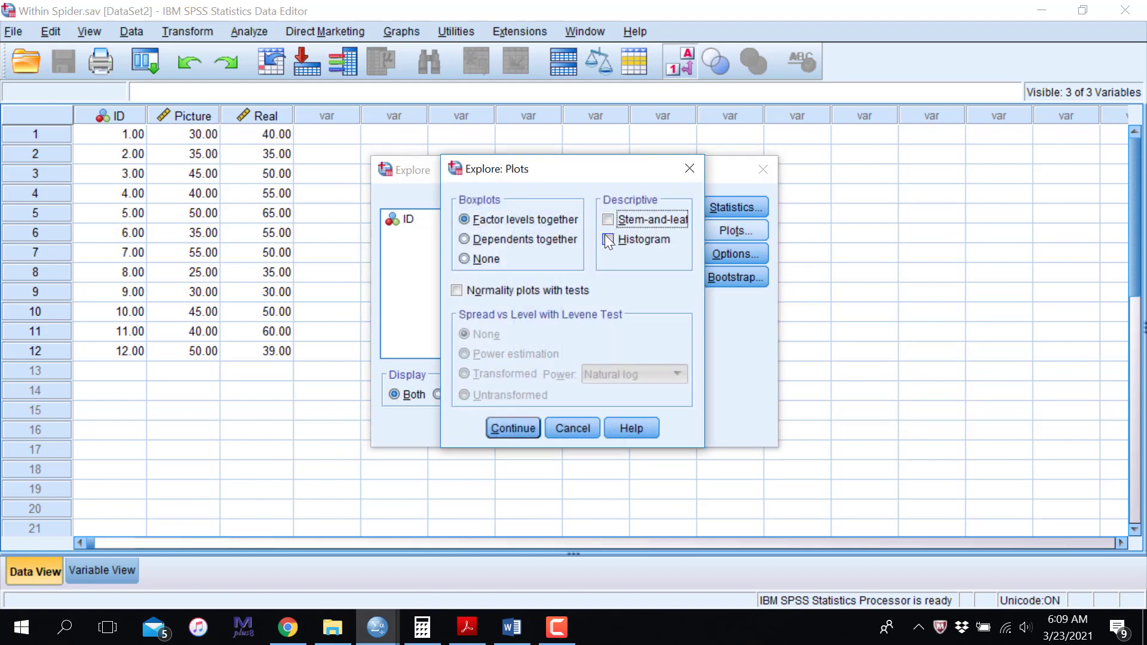
{"action": "left_click", "coordinate": [606, 237]}
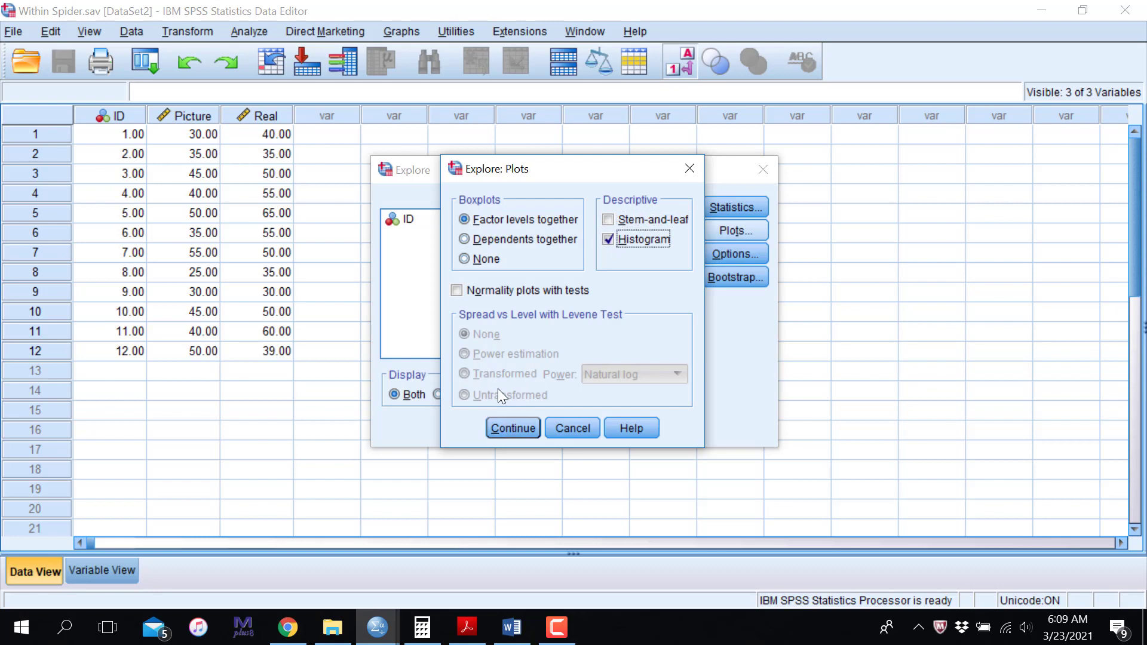
{"action": "left_click", "coordinate": [504, 430]}
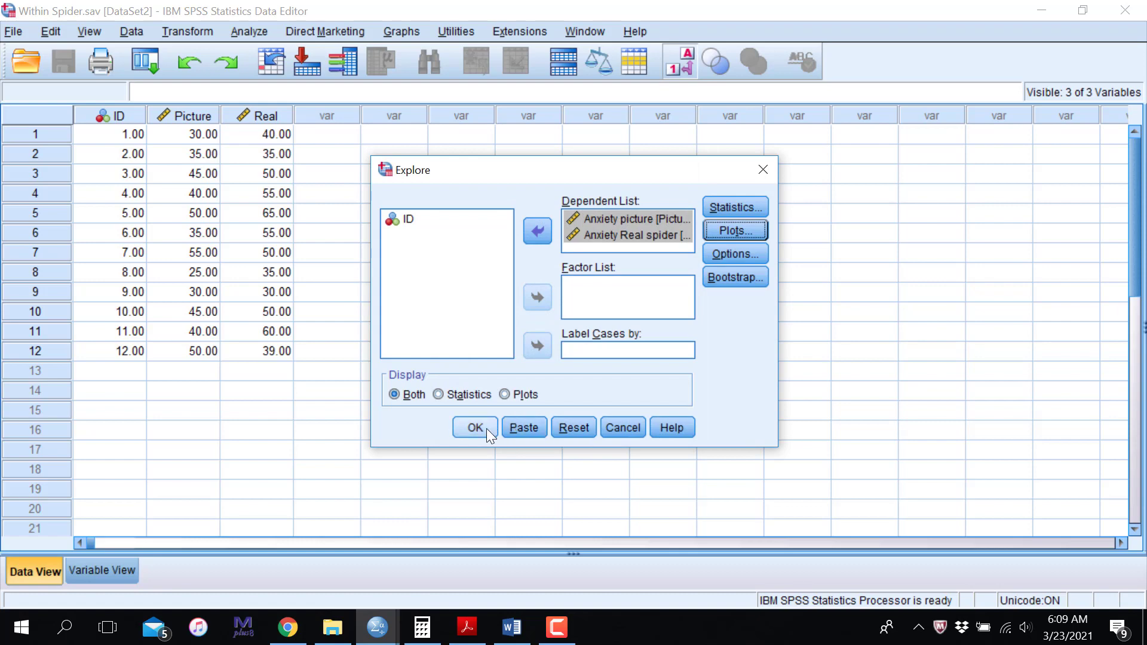
{"action": "left_click", "coordinate": [490, 428]}
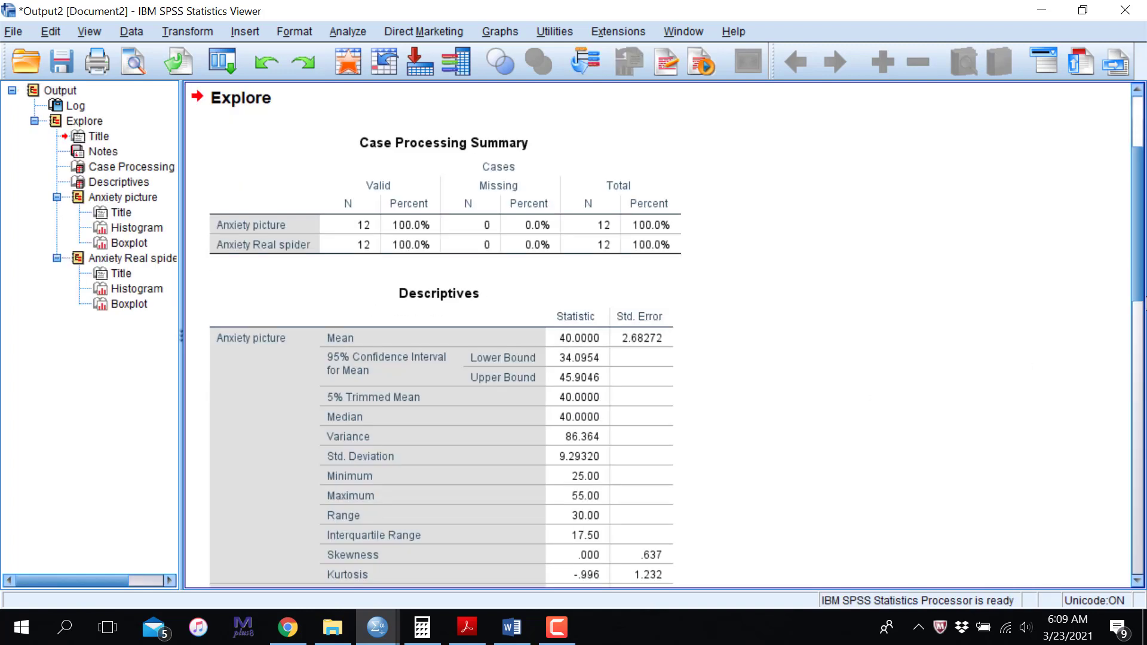
Step: Examine the Explore output, reading the descriptive statistics for Anxiety picture and Anxiety Real spider
{"action": "left_click_drag", "start_coordinate": [1142, 278], "coordinate": [1112, 298]}
{"action": "left_click", "coordinate": [565, 212]}
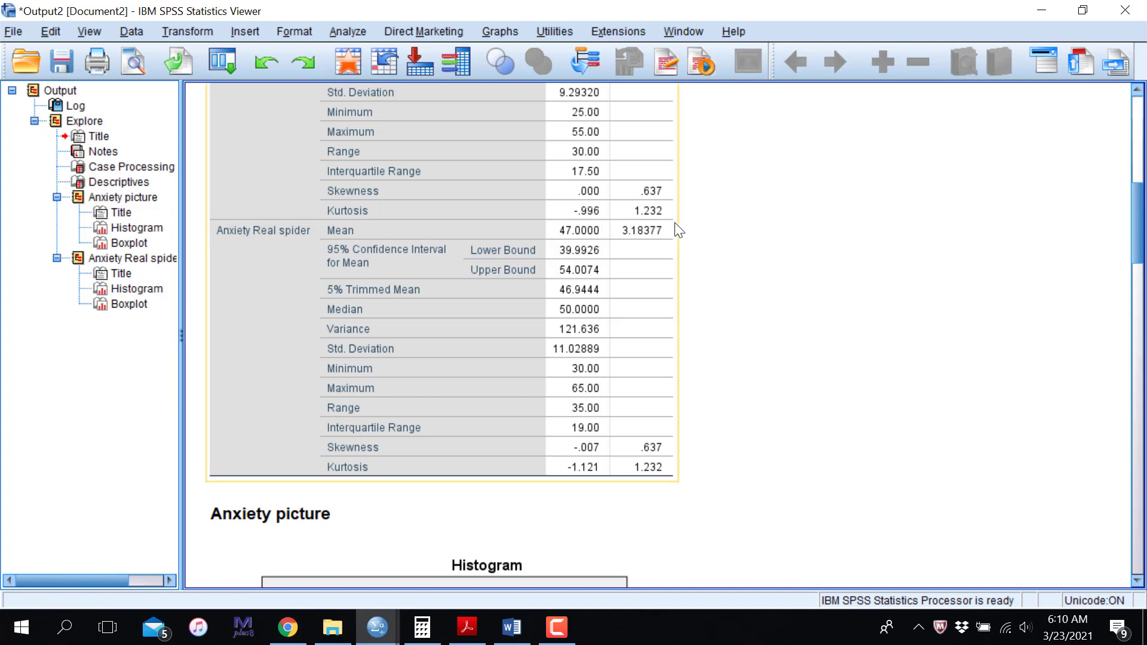
{"action": "left_click", "coordinate": [700, 231]}
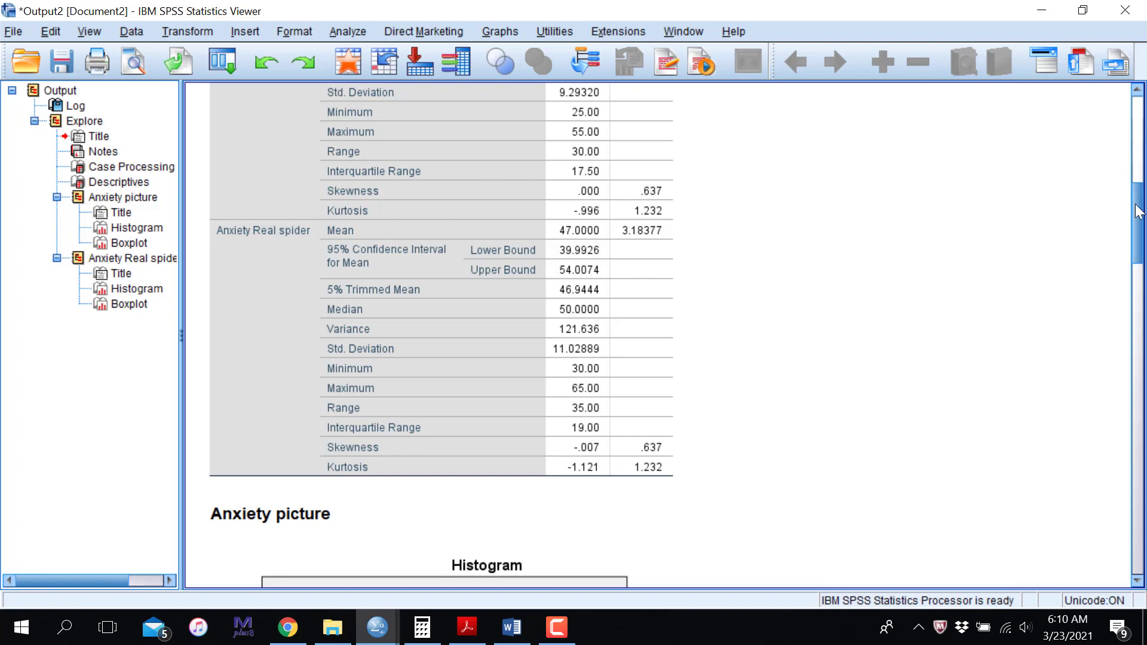
{"action": "left_click_drag", "start_coordinate": [1141, 211], "coordinate": [1140, 160]}
{"action": "scroll", "coordinate": [756, 133], "scroll_direction": "down", "scroll_amount": 4}
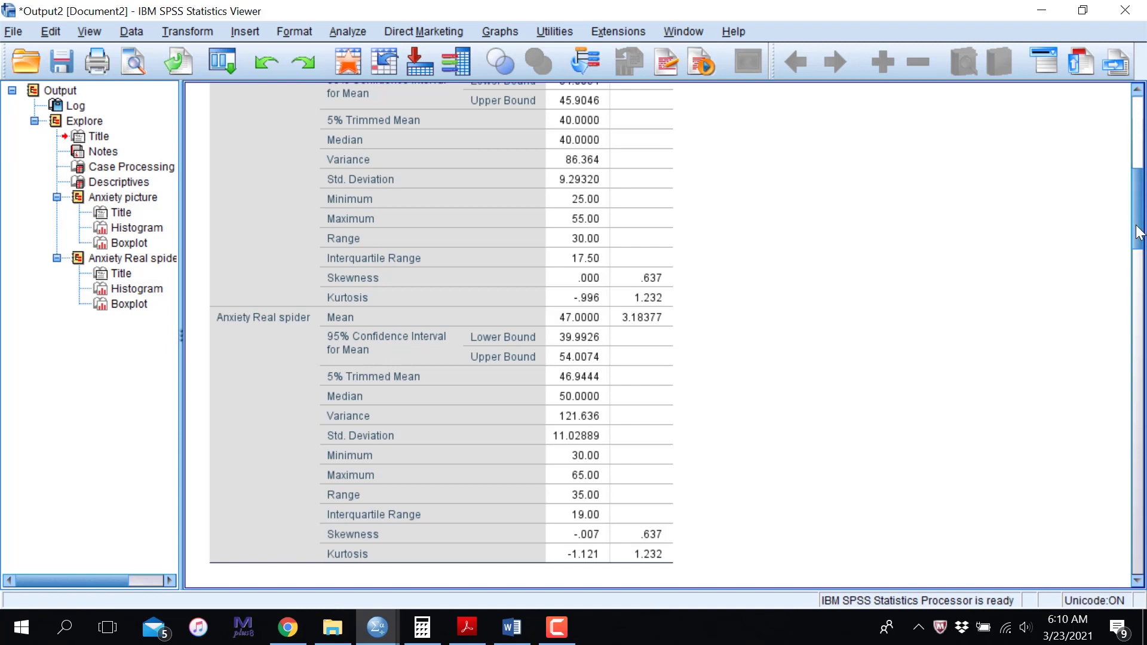
{"action": "left_click_drag", "start_coordinate": [1135, 234], "coordinate": [1141, 254]}
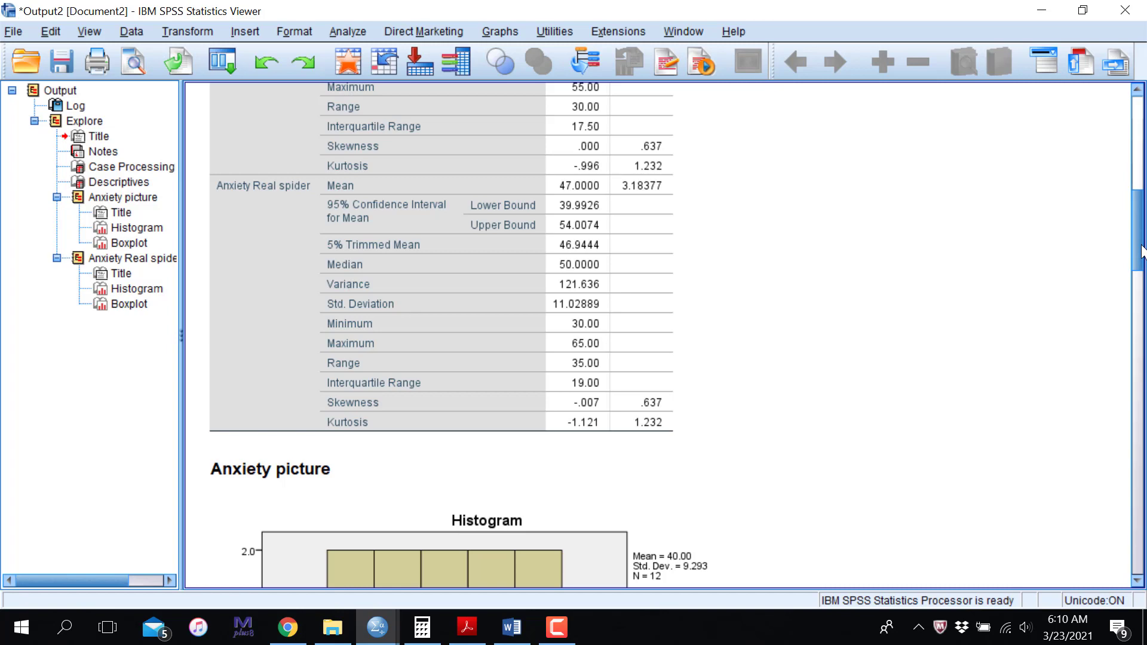
{"action": "left_click_drag", "start_coordinate": [1143, 251], "coordinate": [1145, 160]}
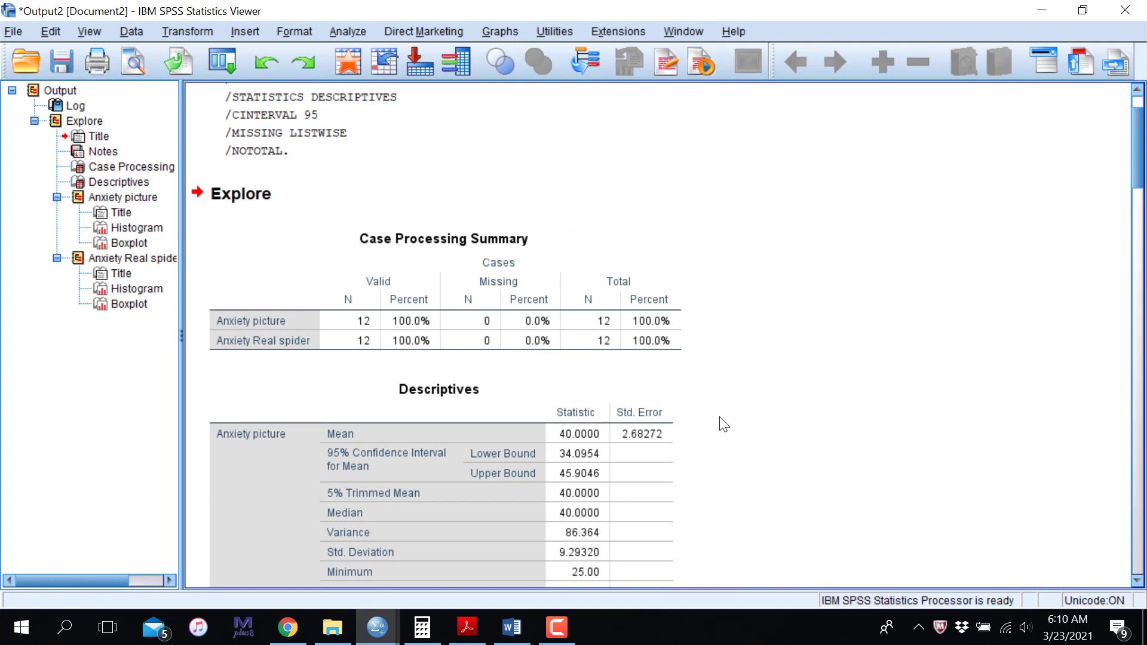
{"action": "scroll", "coordinate": [765, 90], "scroll_direction": "up", "scroll_amount": 3}
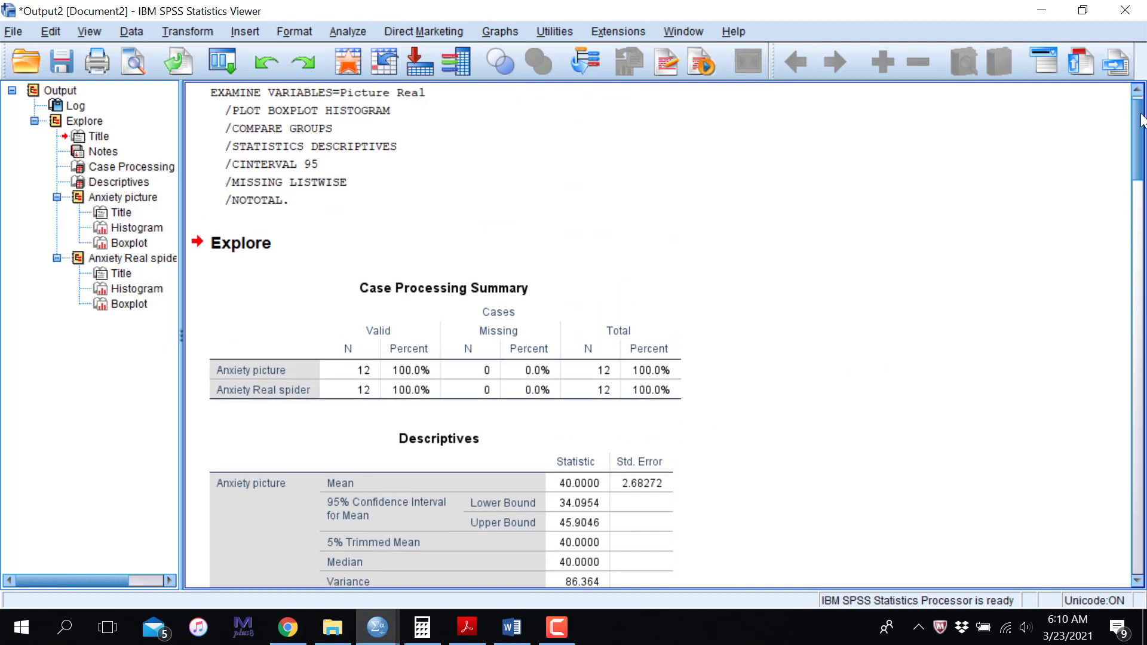
{"action": "left_click", "coordinate": [343, 31]}
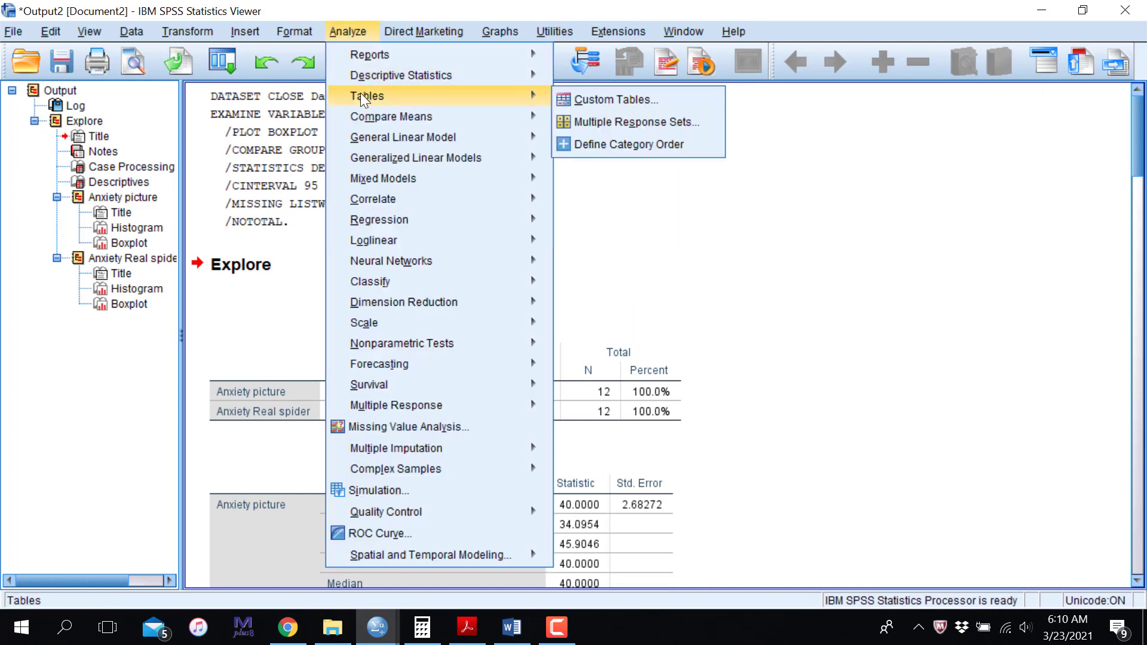
{"action": "mouse_move", "coordinate": [430, 78]}
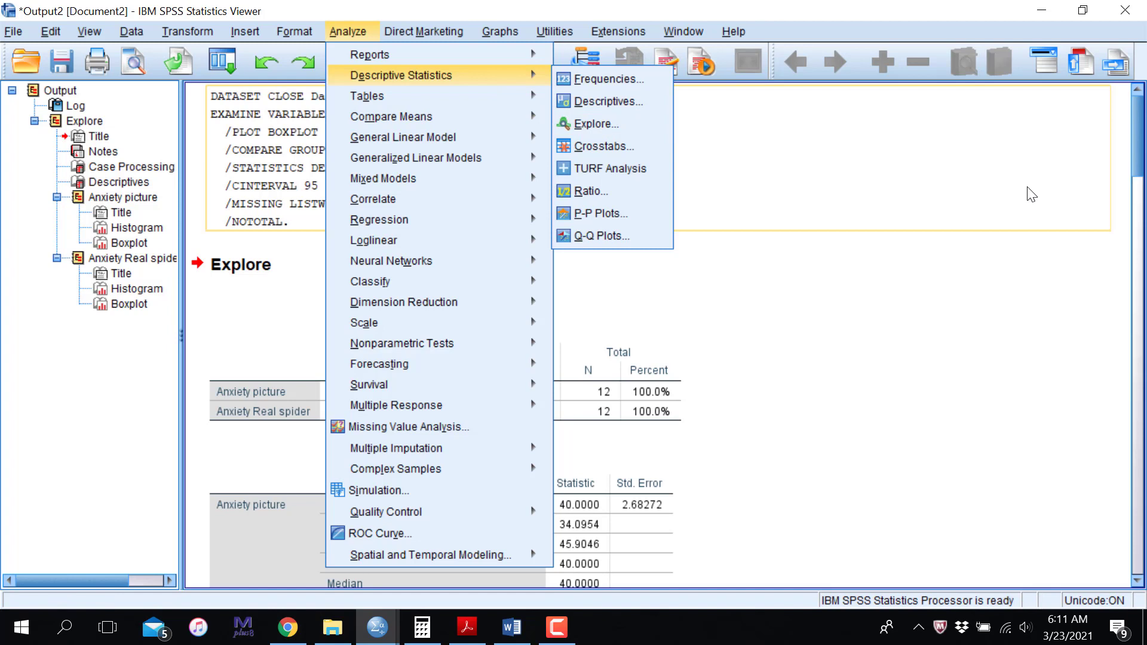
{"action": "left_click", "coordinate": [760, 110]}
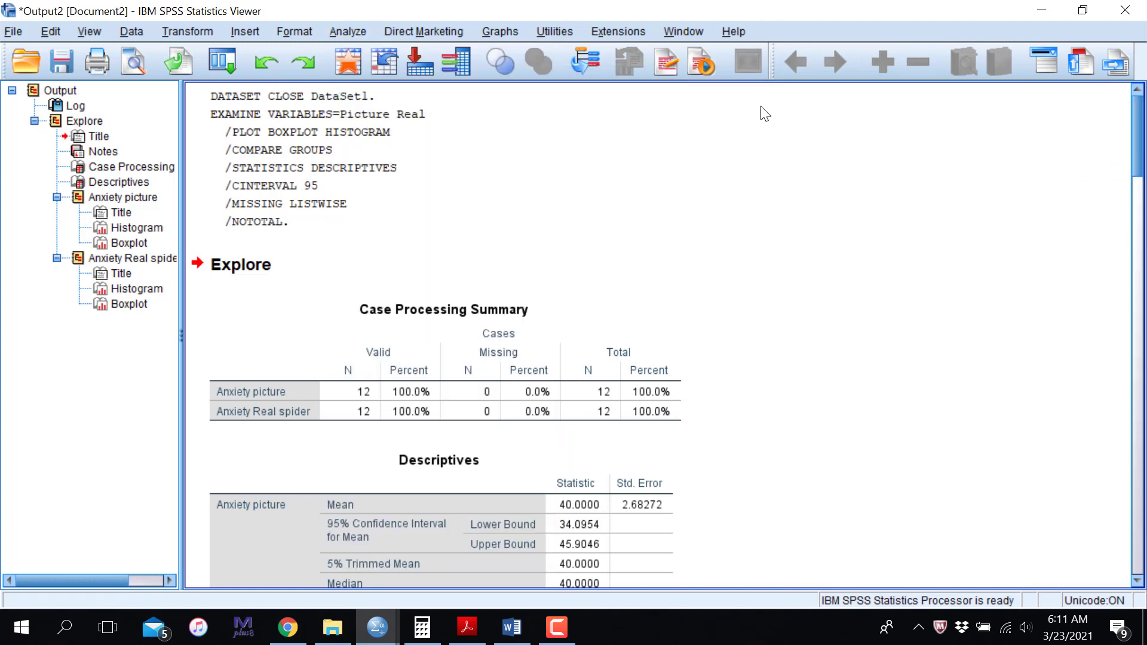
Step: Set up a Paired-Samples T Test, resetting its previous settings and pairing Anxiety picture with Anxiety Real spider
{"action": "left_click", "coordinate": [350, 32]}
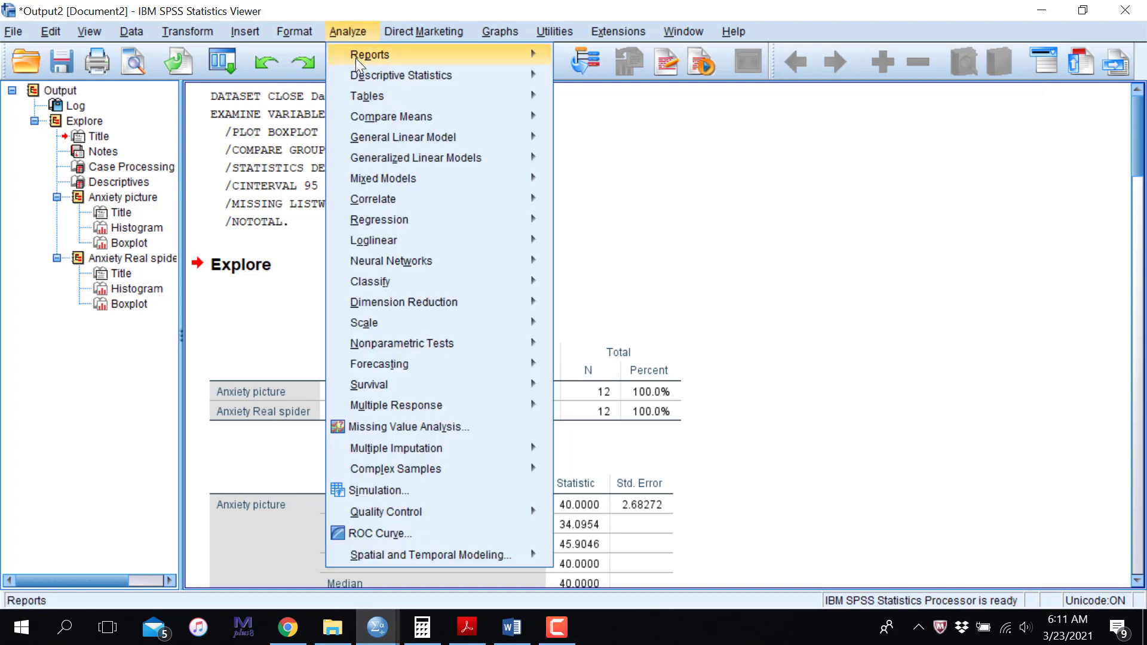
{"action": "mouse_move", "coordinate": [360, 73]}
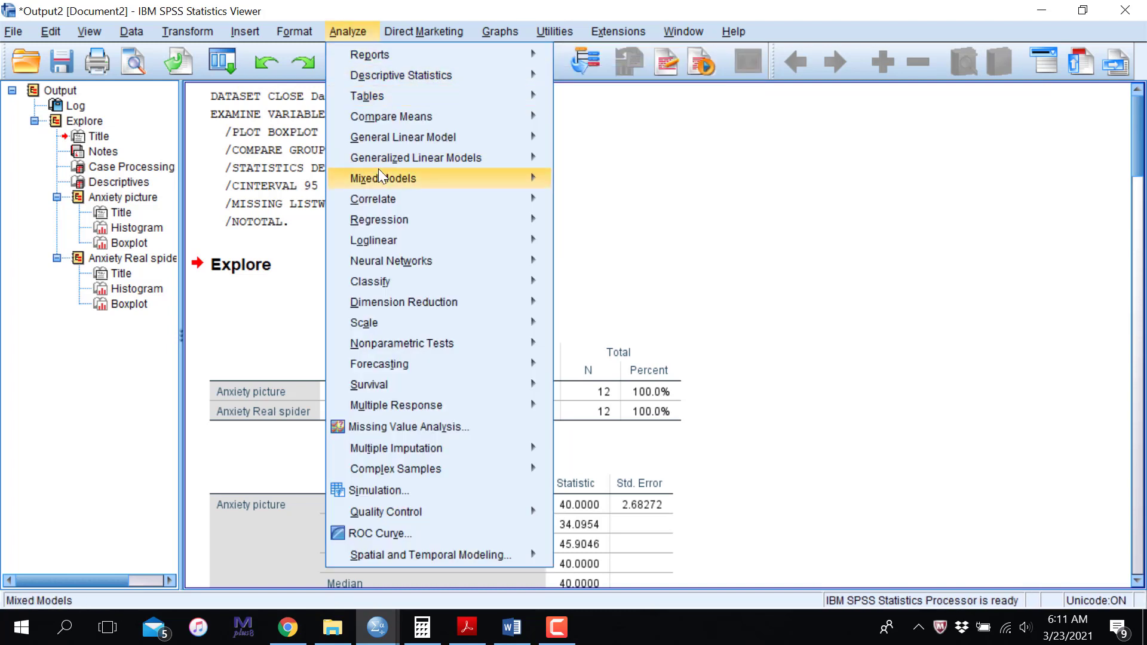
{"action": "mouse_move", "coordinate": [462, 119]}
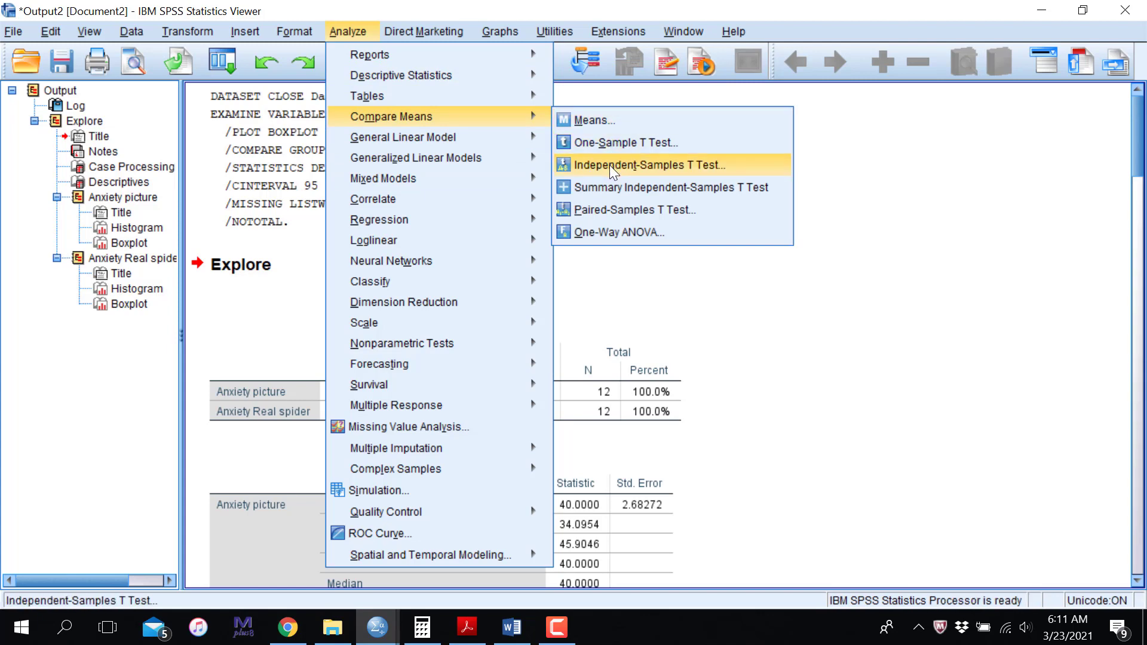
{"action": "left_click", "coordinate": [606, 205]}
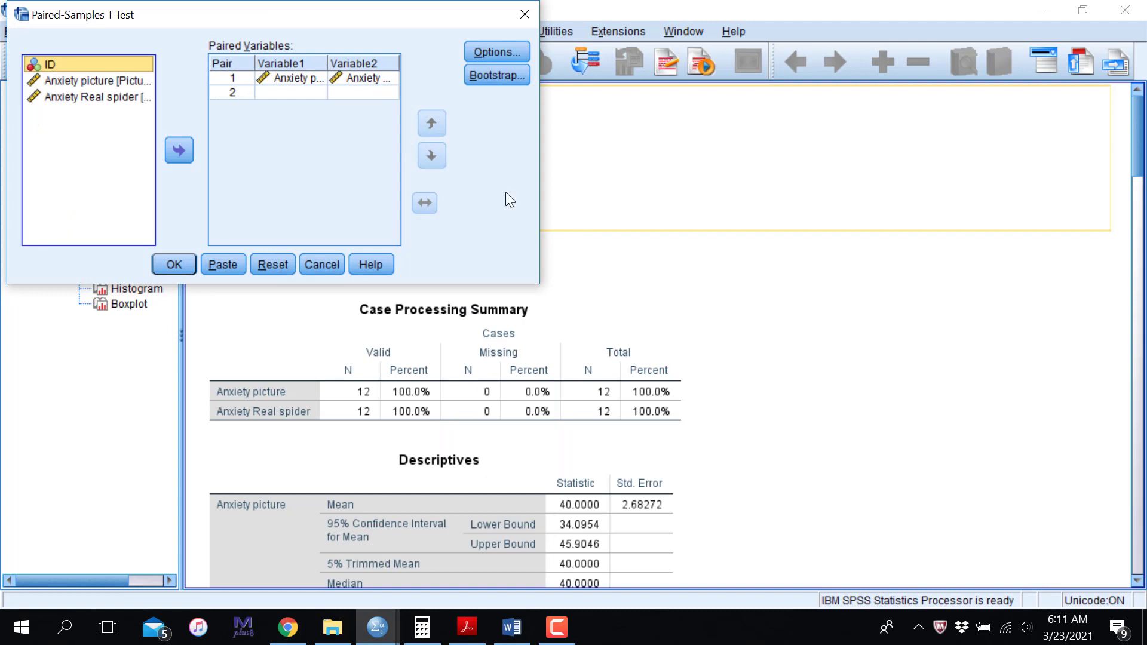
{"action": "left_click", "coordinate": [273, 269]}
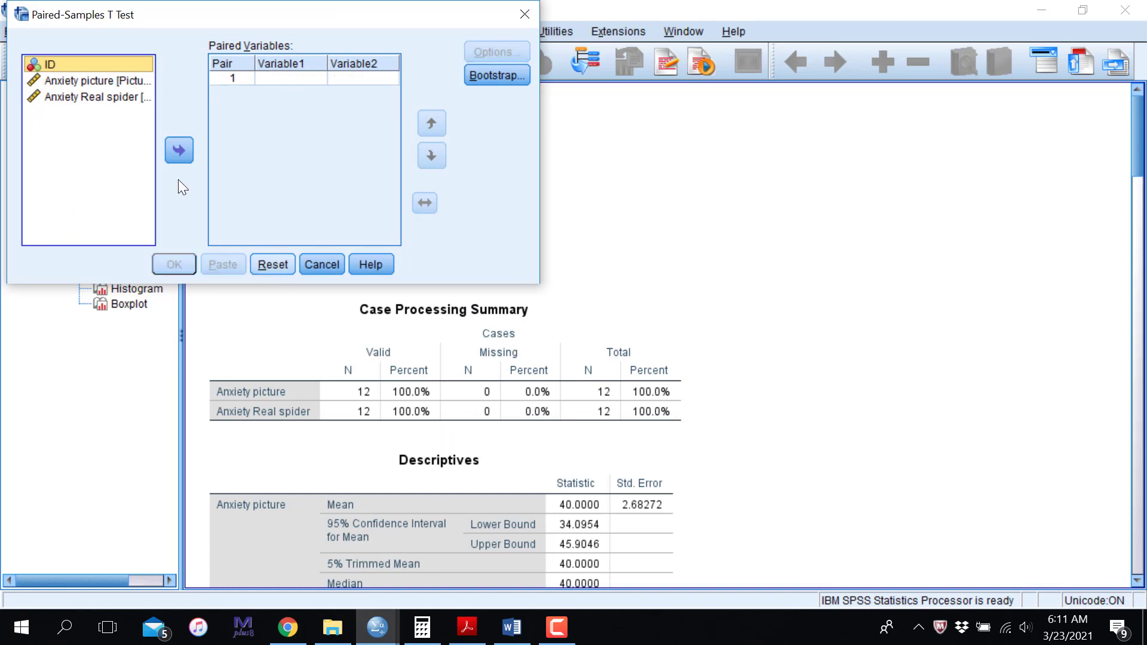
{"action": "left_click", "coordinate": [93, 81]}
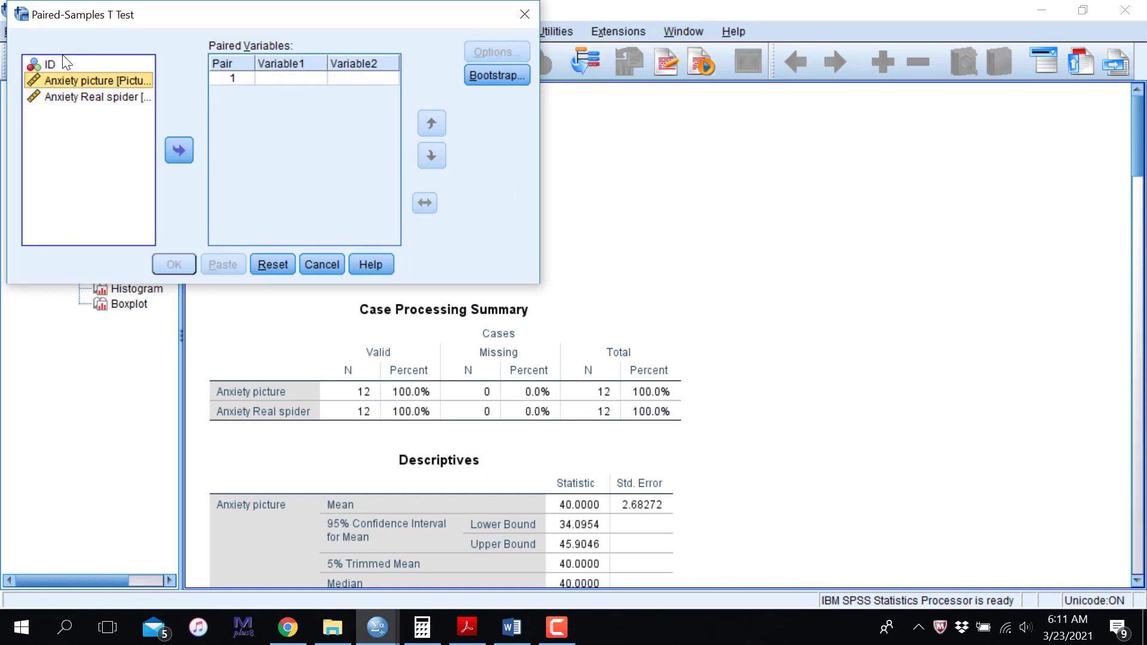
{"action": "left_click", "coordinate": [98, 97], "text": "shift"}
{"action": "left_click", "coordinate": [179, 150]}
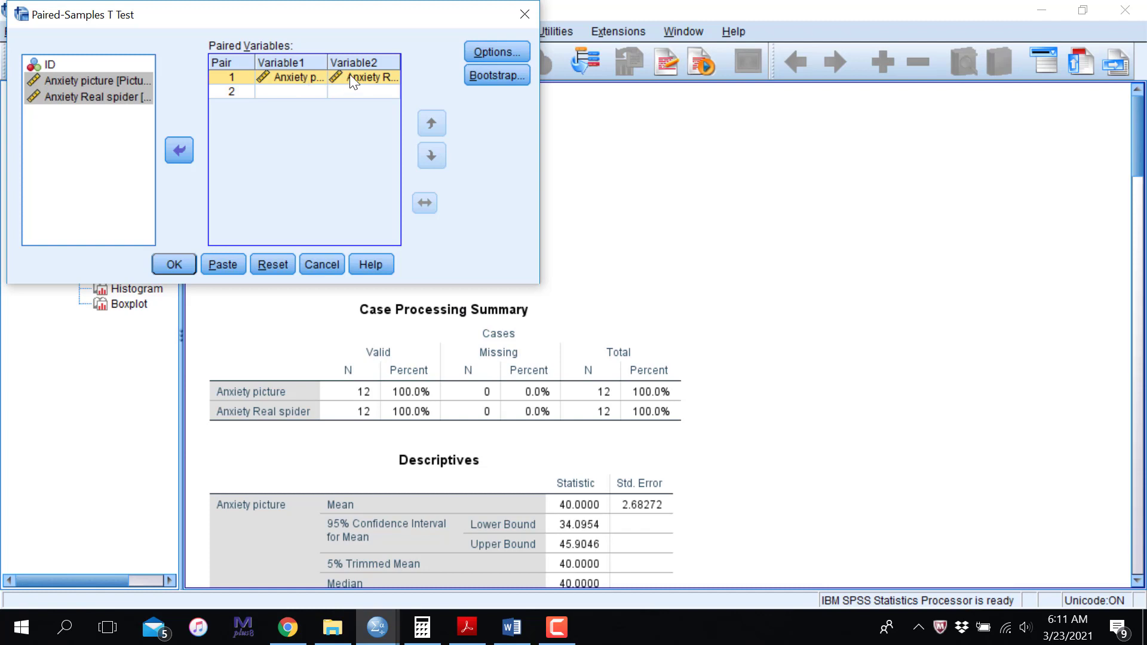
Step: Check the confidence interval and missing-value options, dismiss them, and run the paired-samples t test
{"action": "left_click", "coordinate": [499, 54]}
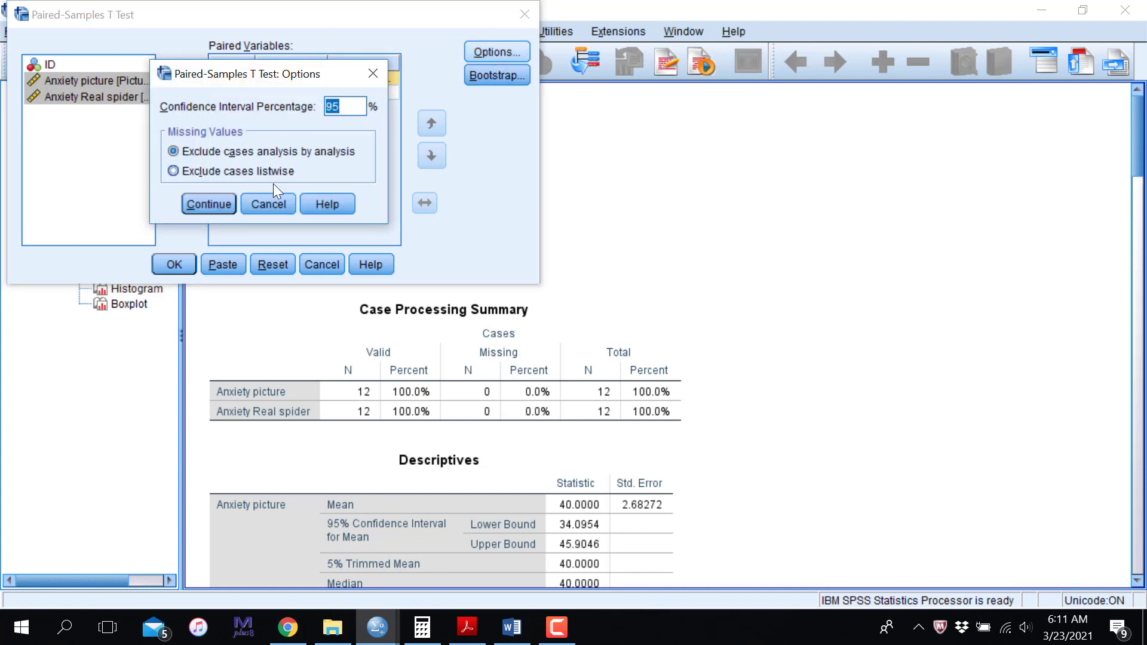
{"action": "left_click", "coordinate": [268, 202]}
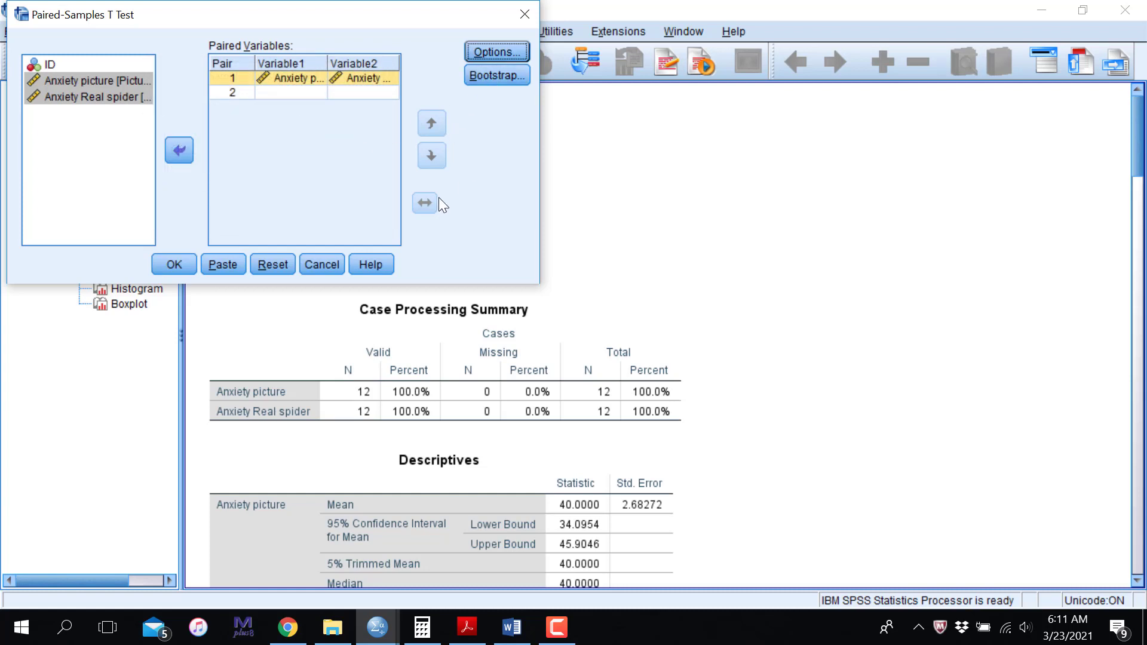
{"action": "left_click", "coordinate": [164, 271]}
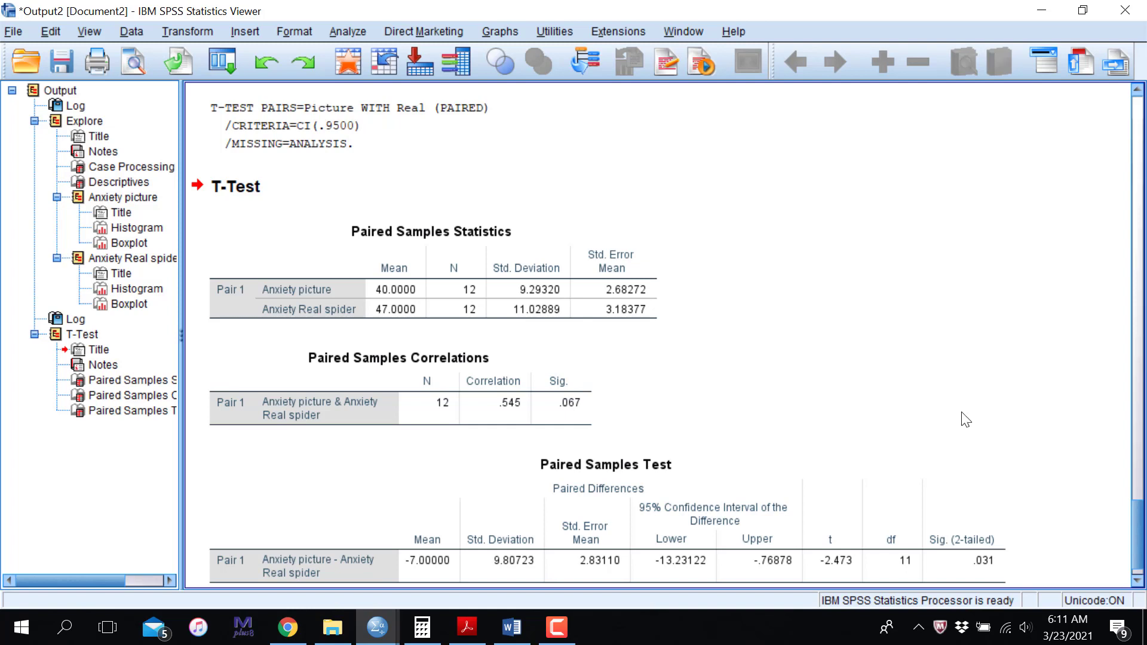
Step: Open the T-TEST log entry for editing and copy its entire command syntax
{"action": "left_click", "coordinate": [365, 144]}
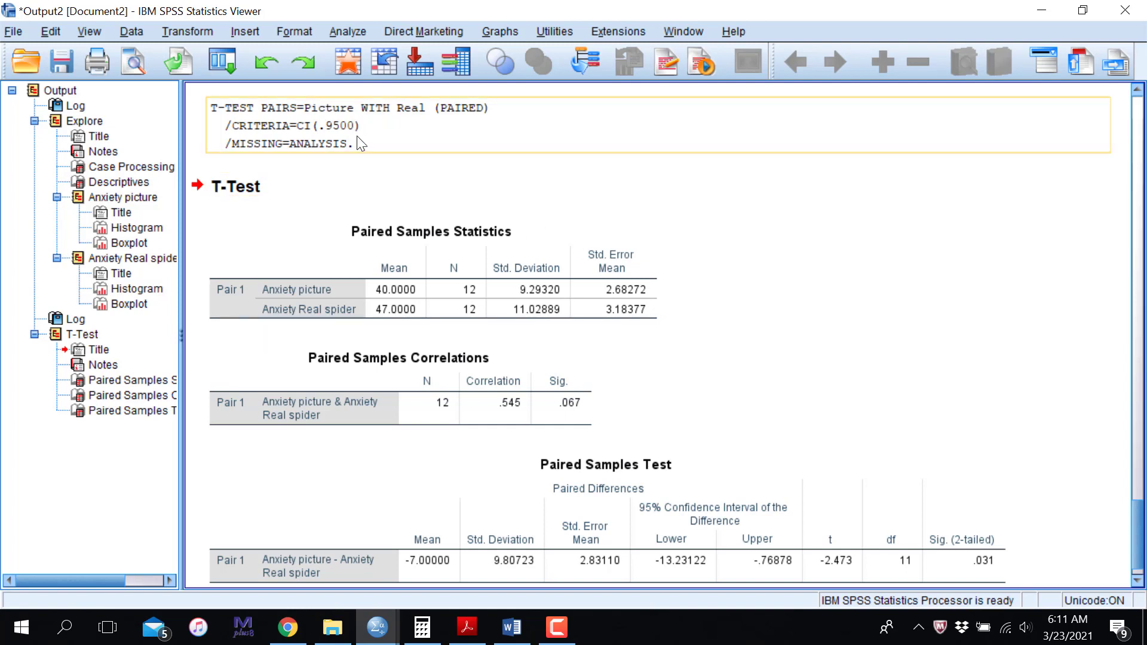
{"action": "double_click", "coordinate": [226, 101]}
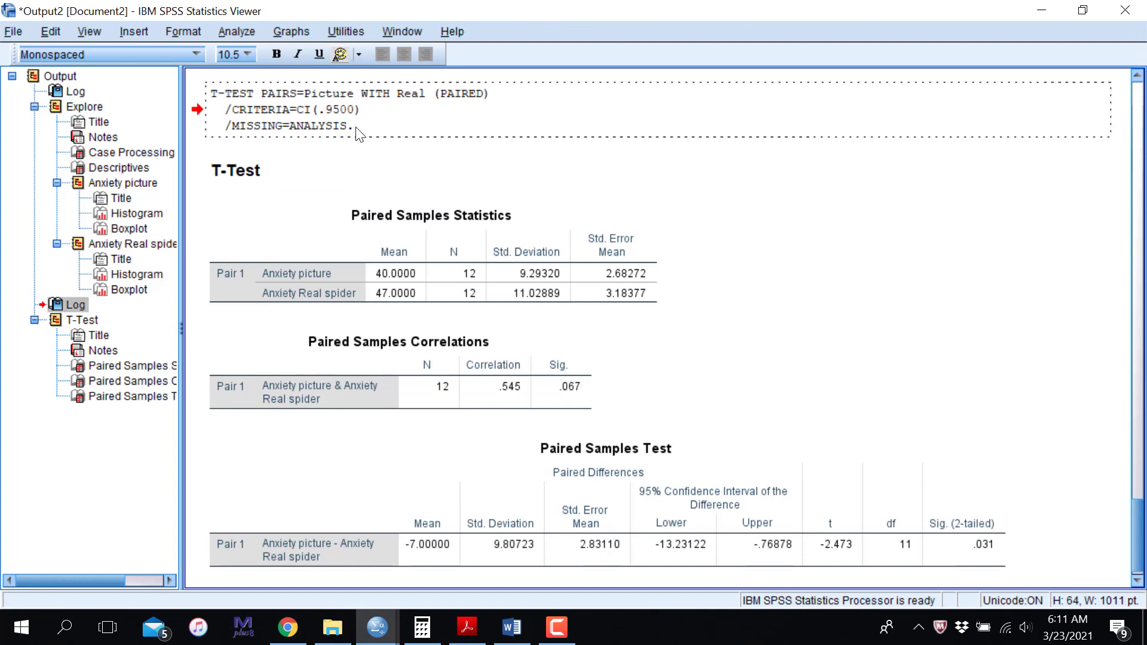
{"action": "left_click_drag", "start_coordinate": [354, 127], "coordinate": [231, 98]}
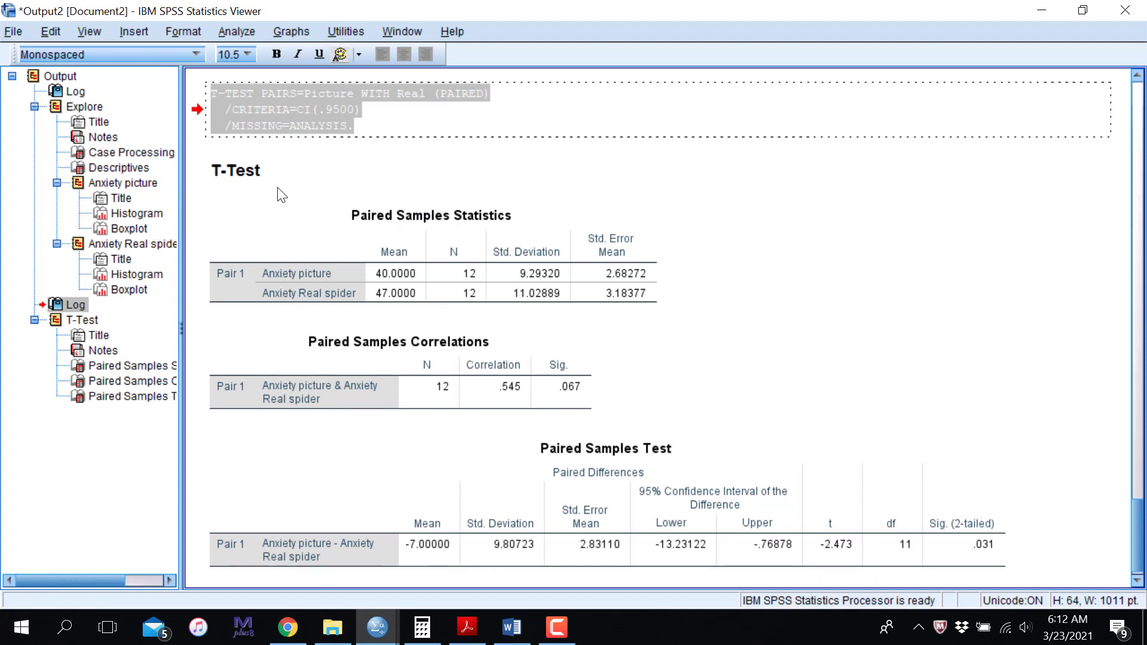
{"action": "right_click", "coordinate": [285, 107]}
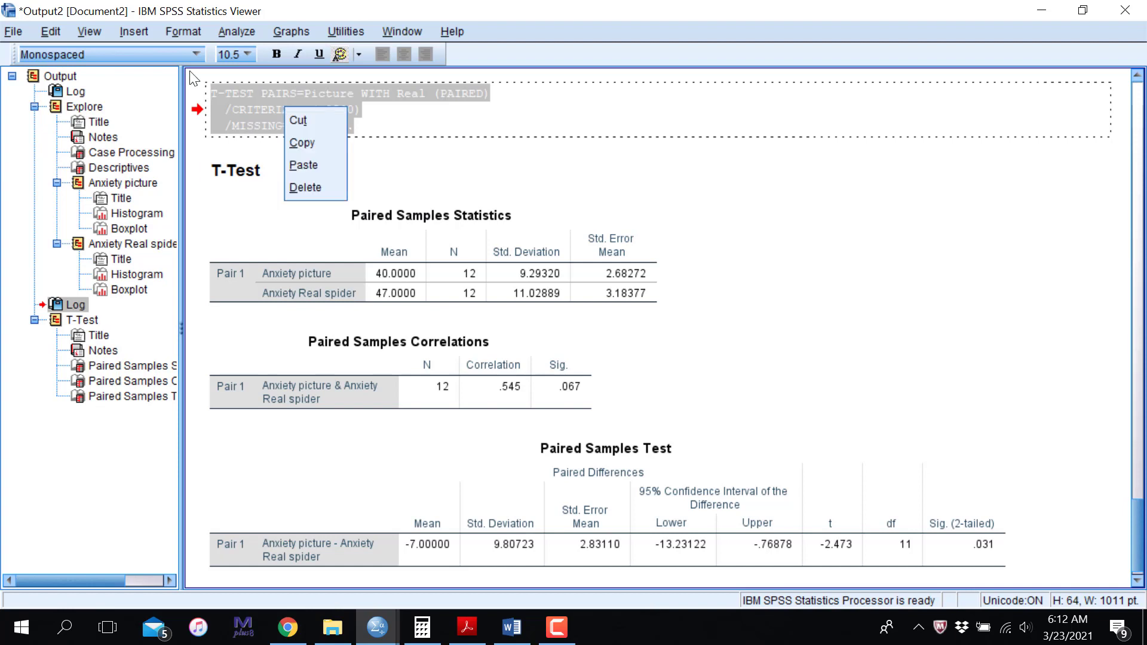
{"action": "left_click", "coordinate": [301, 142]}
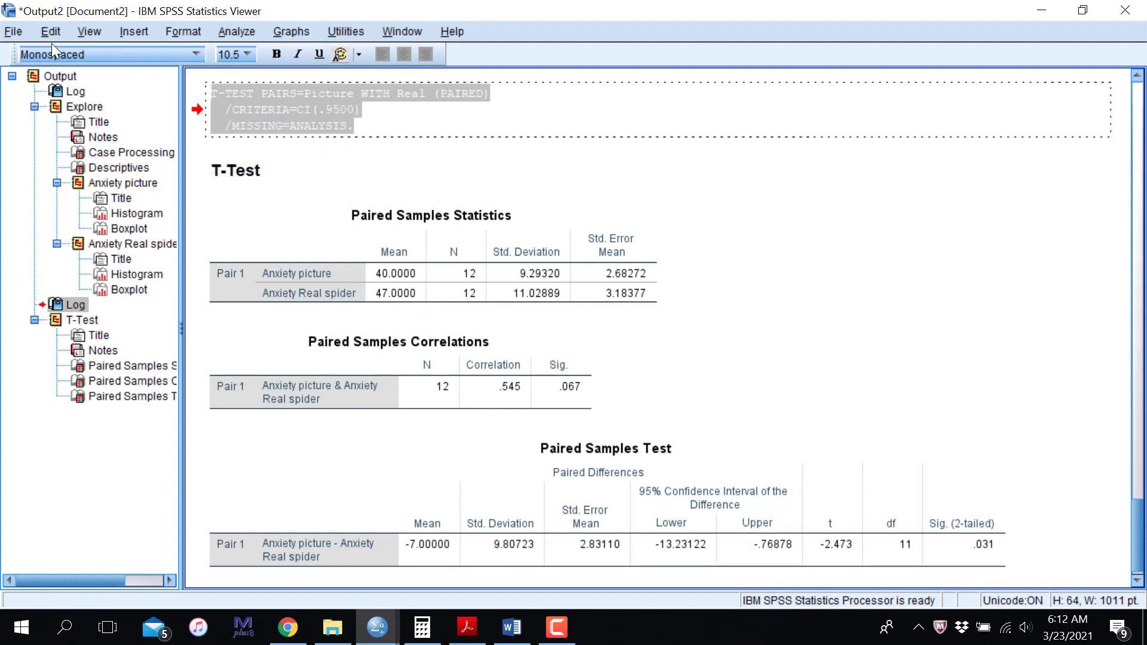
Step: Paste the copied T-TEST command into a new syntax document and run the whole command
{"action": "left_click", "coordinate": [14, 32]}
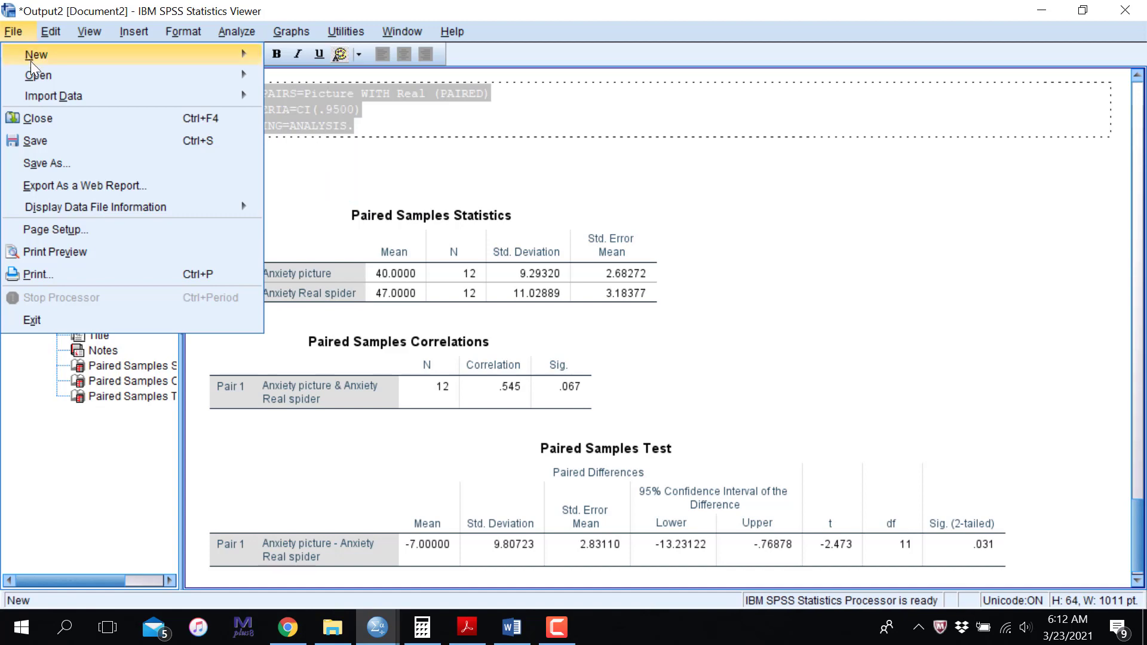
{"action": "mouse_move", "coordinate": [78, 77]}
{"action": "mouse_move", "coordinate": [209, 52]}
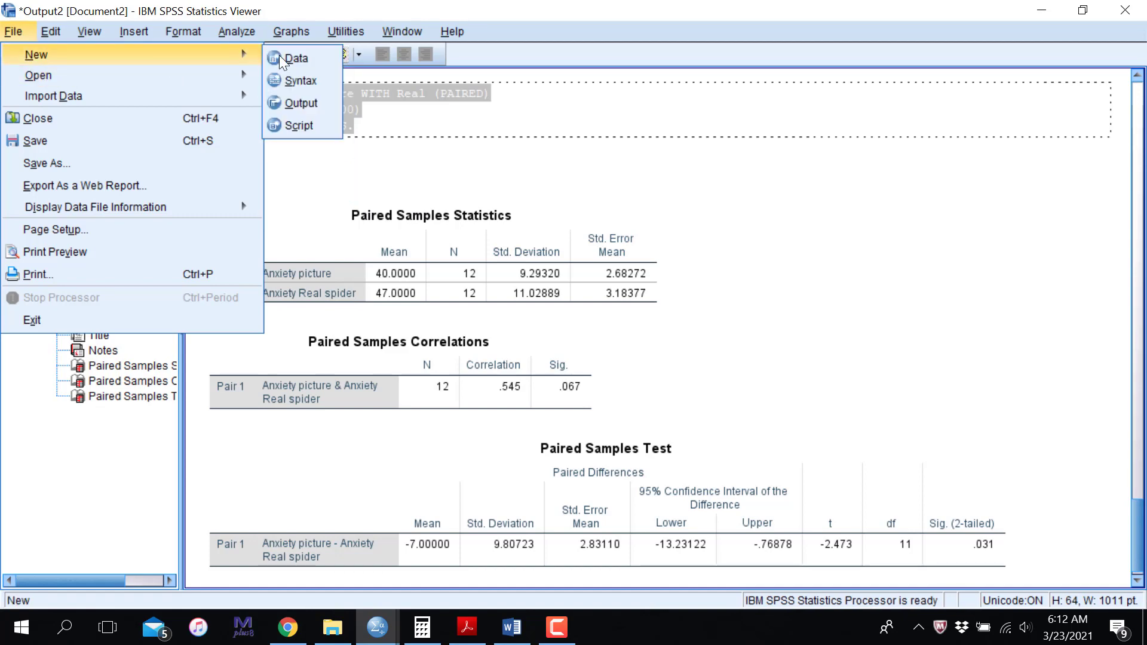
{"action": "left_click", "coordinate": [302, 78]}
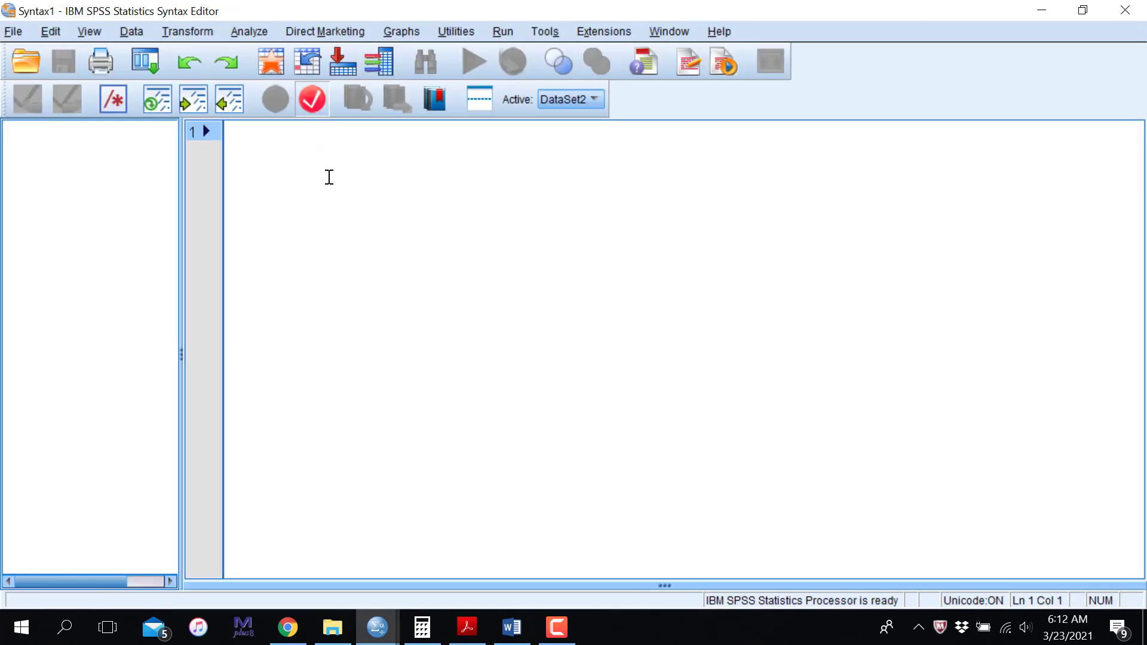
{"action": "right_click", "coordinate": [329, 178]}
{"action": "left_click", "coordinate": [349, 235]}
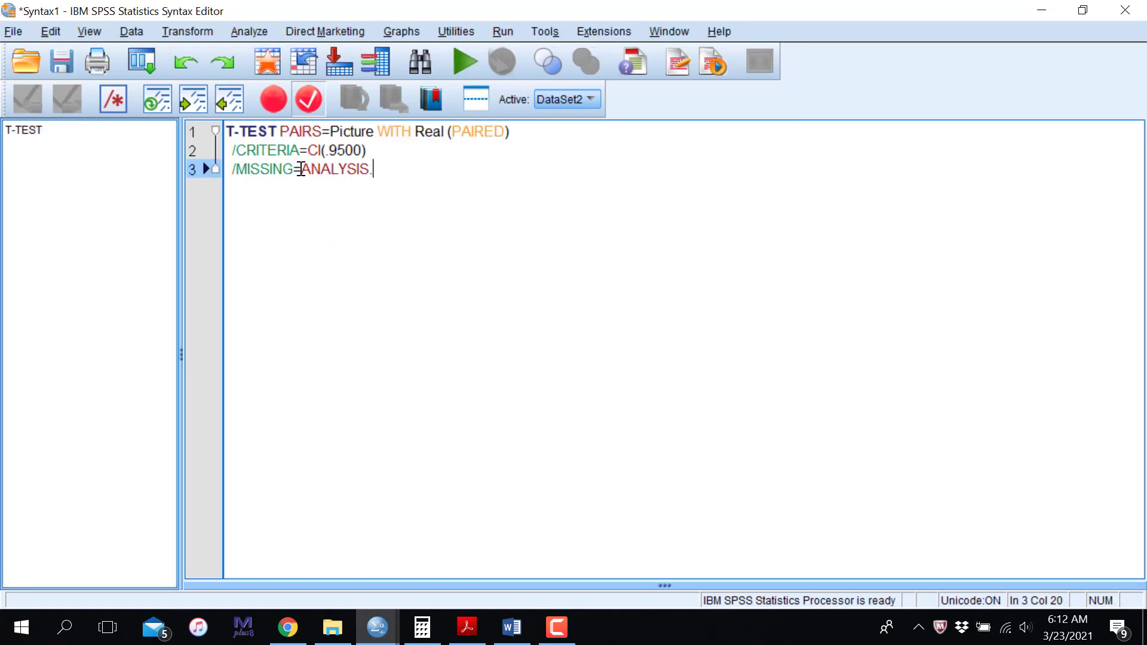
{"action": "left_click_drag", "start_coordinate": [389, 170], "coordinate": [145, 89]}
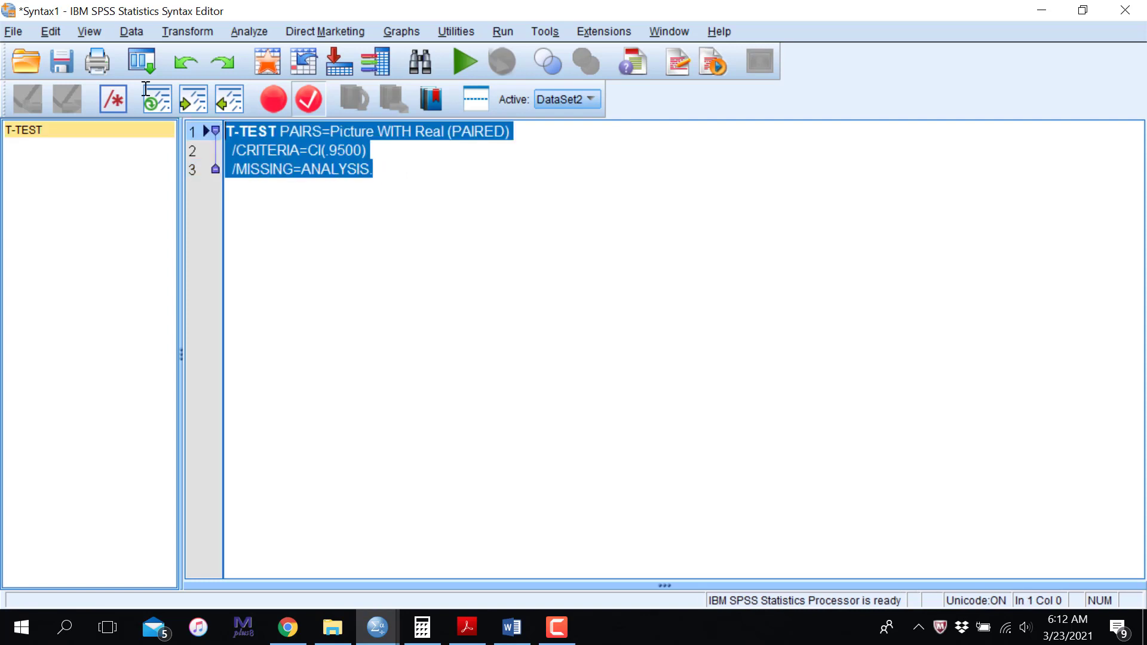
{"action": "left_click", "coordinate": [455, 69]}
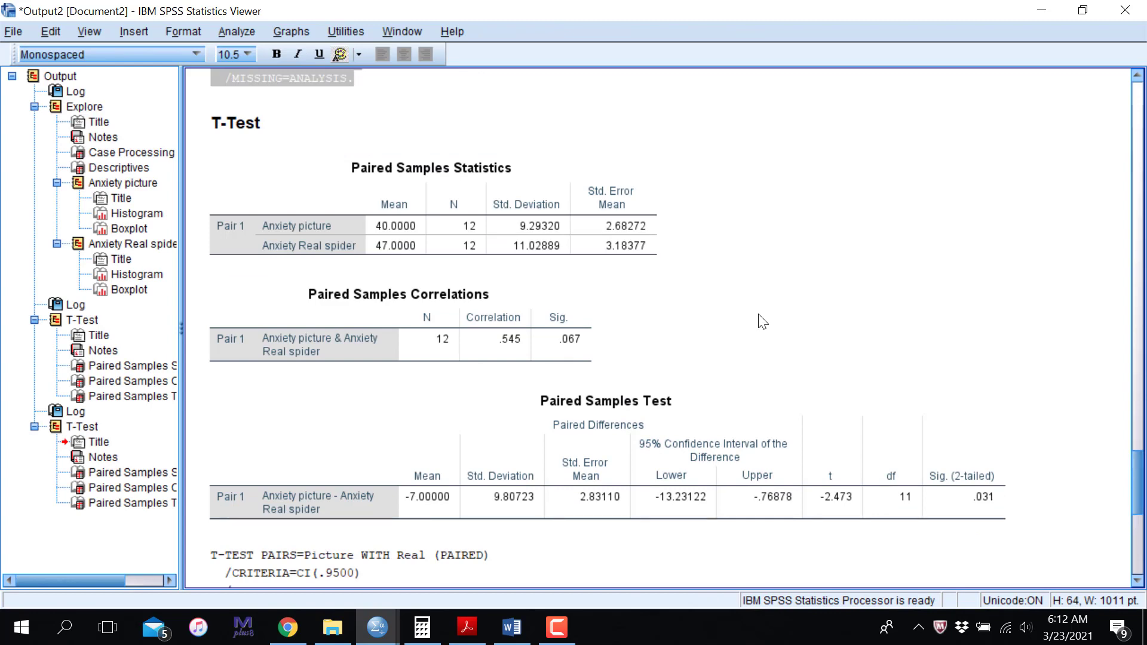
Step: Examine the paired samples statistics, correlations and test tables, including the confidence interval, t, df and two-tailed significance
{"action": "scroll", "coordinate": [762, 320], "scroll_direction": "up", "scroll_amount": 3}
{"action": "scroll", "coordinate": [1134, 487], "scroll_direction": "up", "scroll_amount": 8}
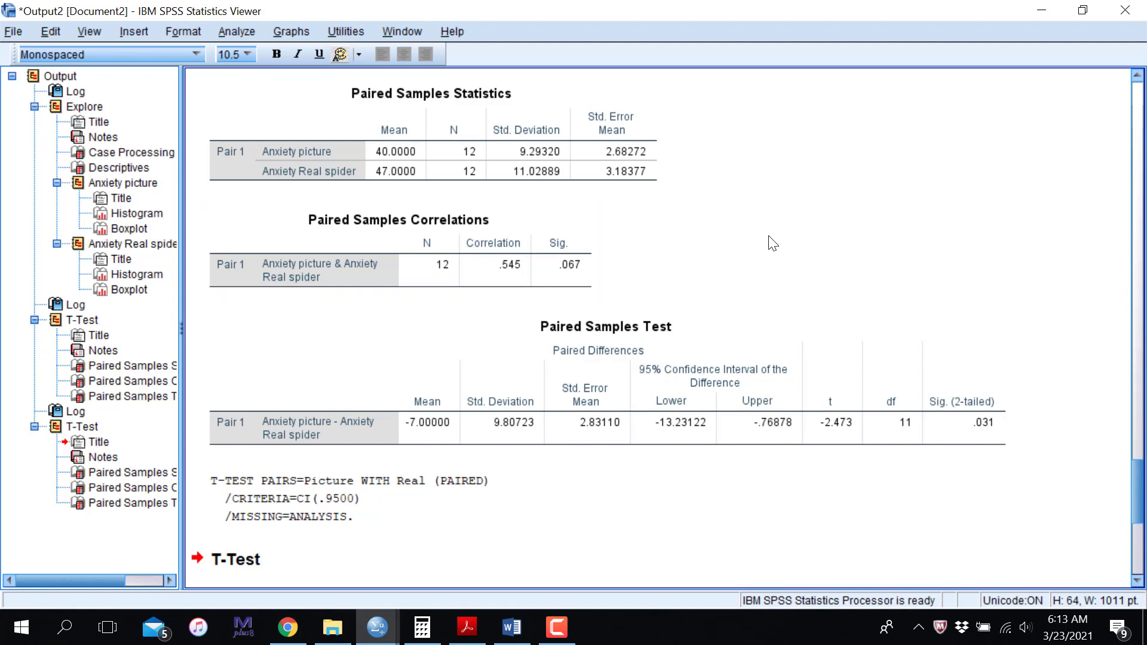
{"action": "scroll", "coordinate": [770, 242], "scroll_direction": "down", "scroll_amount": 5}
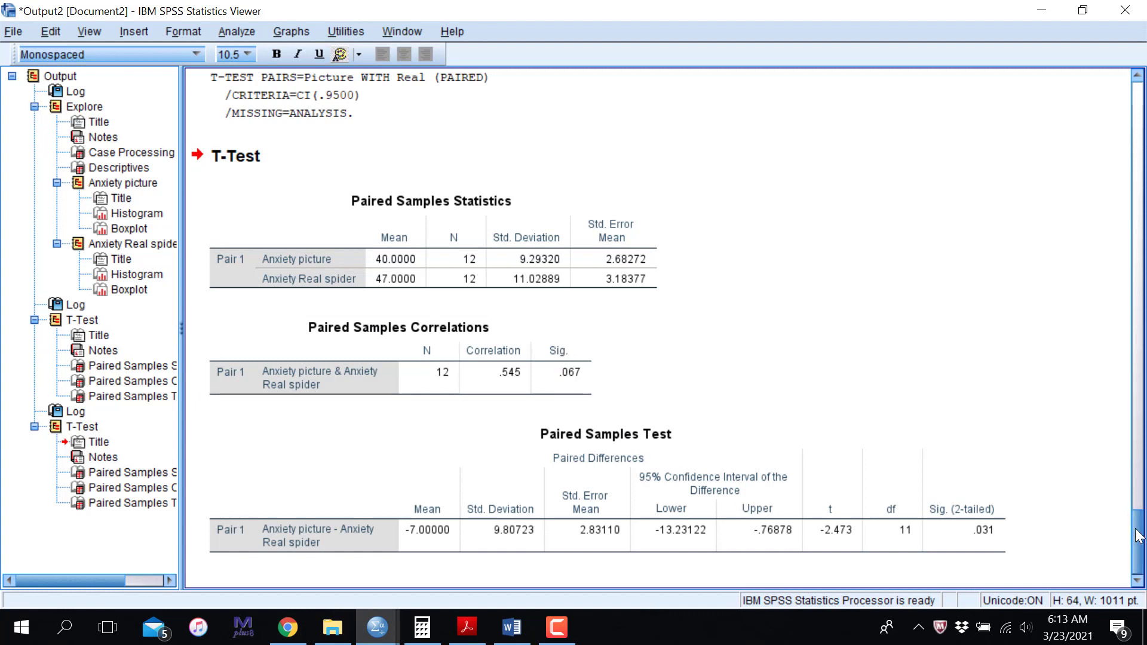
{"action": "scroll", "coordinate": [1137, 536], "scroll_direction": "down", "scroll_amount": 1}
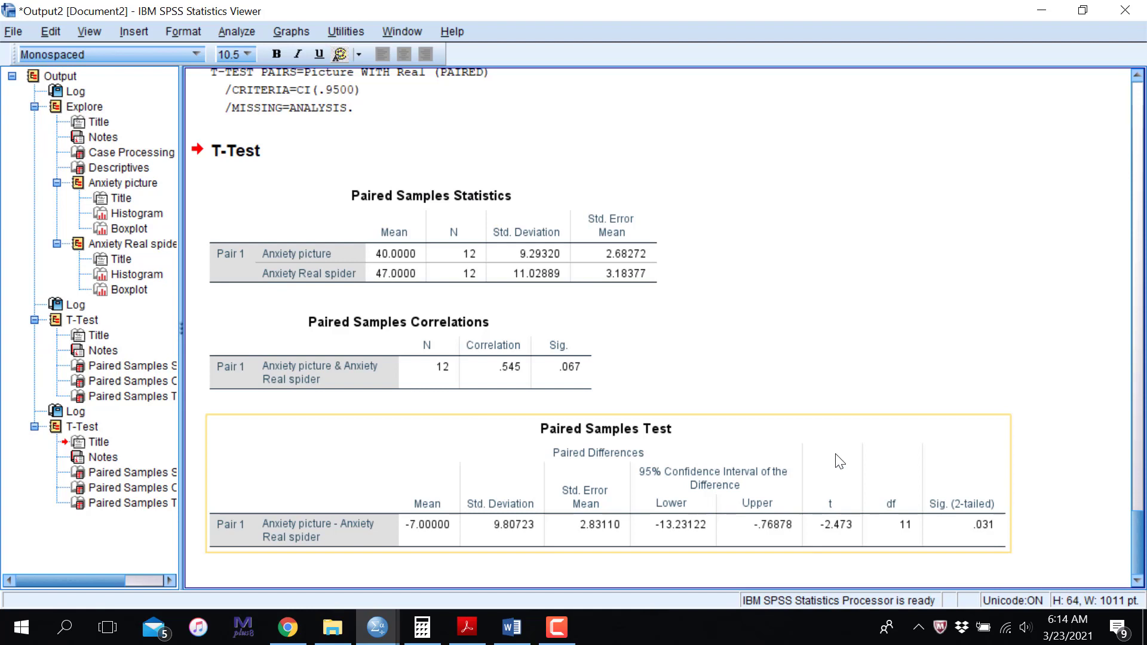
{"action": "left_click", "coordinate": [793, 382]}
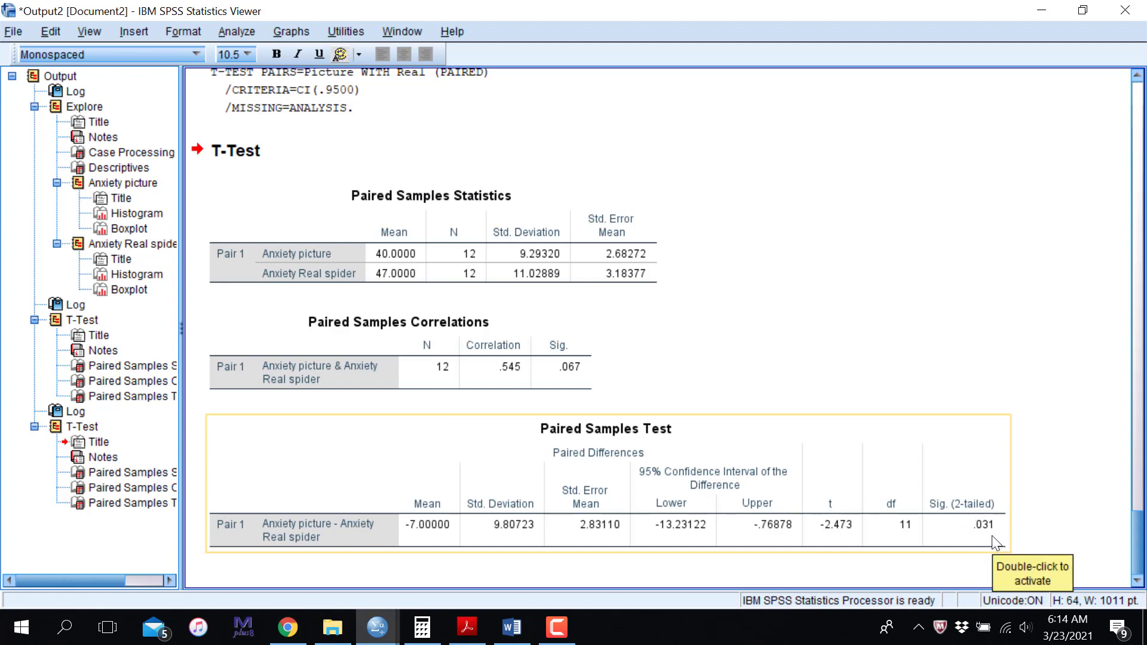
Step: In Calculator, divide the two-tailed significance 0.031 by 2 to get the one-tailed value, and close Calculator
{"action": "left_click", "coordinate": [421, 633]}
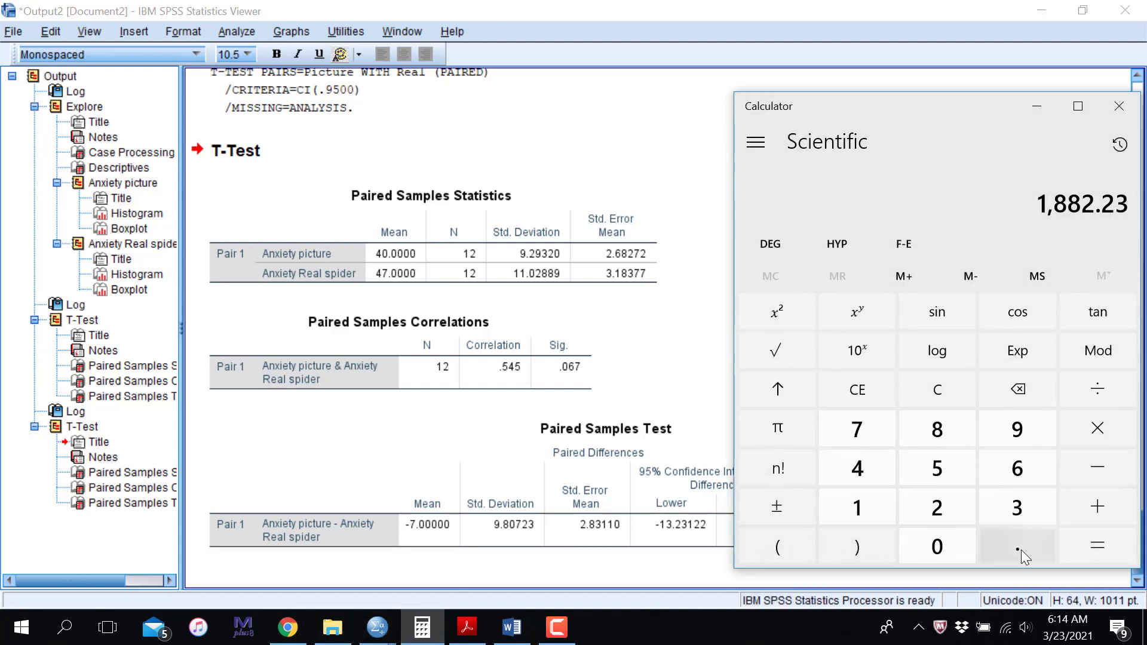
{"action": "left_click", "coordinate": [1018, 551]}
{"action": "left_click", "coordinate": [942, 552]}
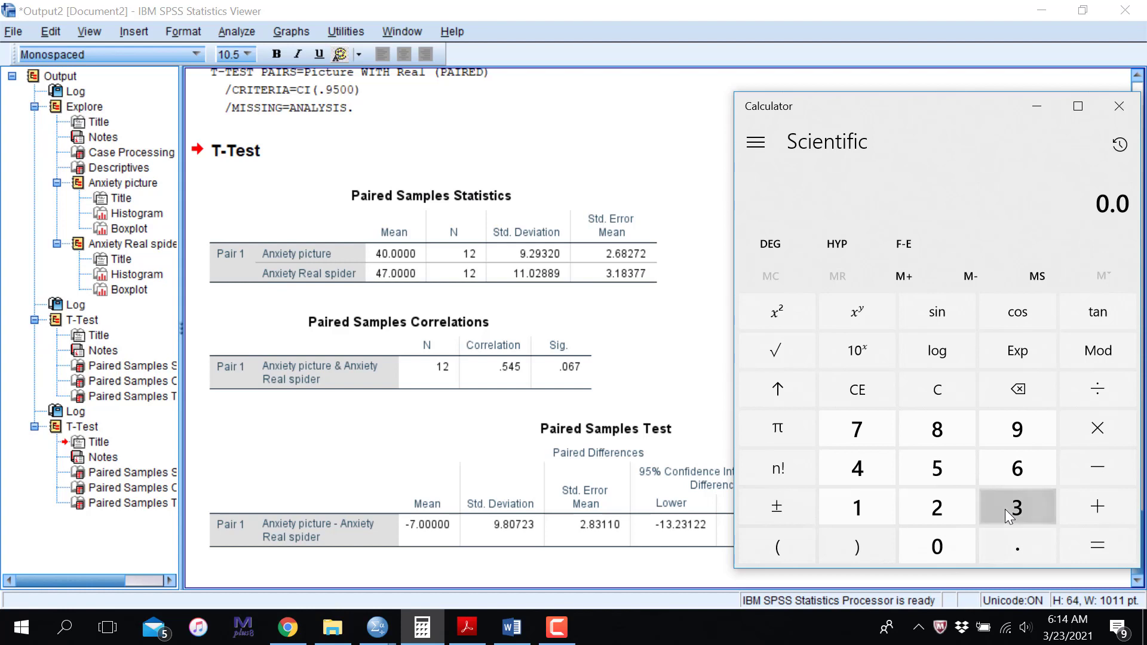
{"action": "left_click", "coordinate": [1005, 509]}
{"action": "left_click", "coordinate": [870, 513]}
{"action": "left_click", "coordinate": [1096, 390]}
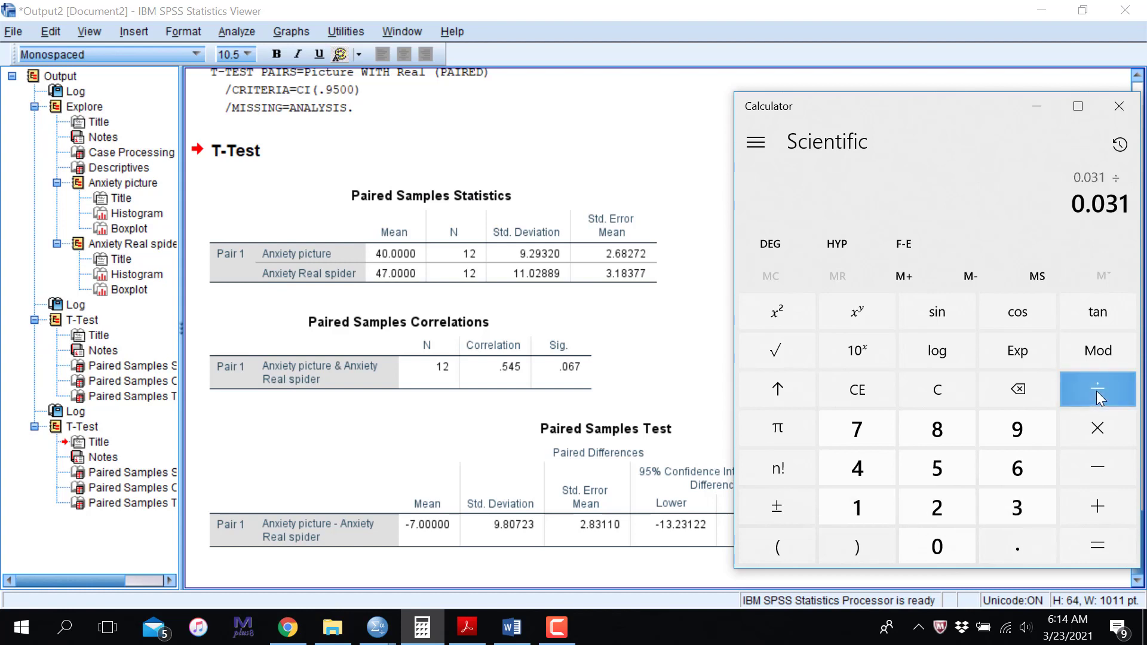
{"action": "left_click", "coordinate": [951, 511]}
{"action": "left_click", "coordinate": [1076, 539]}
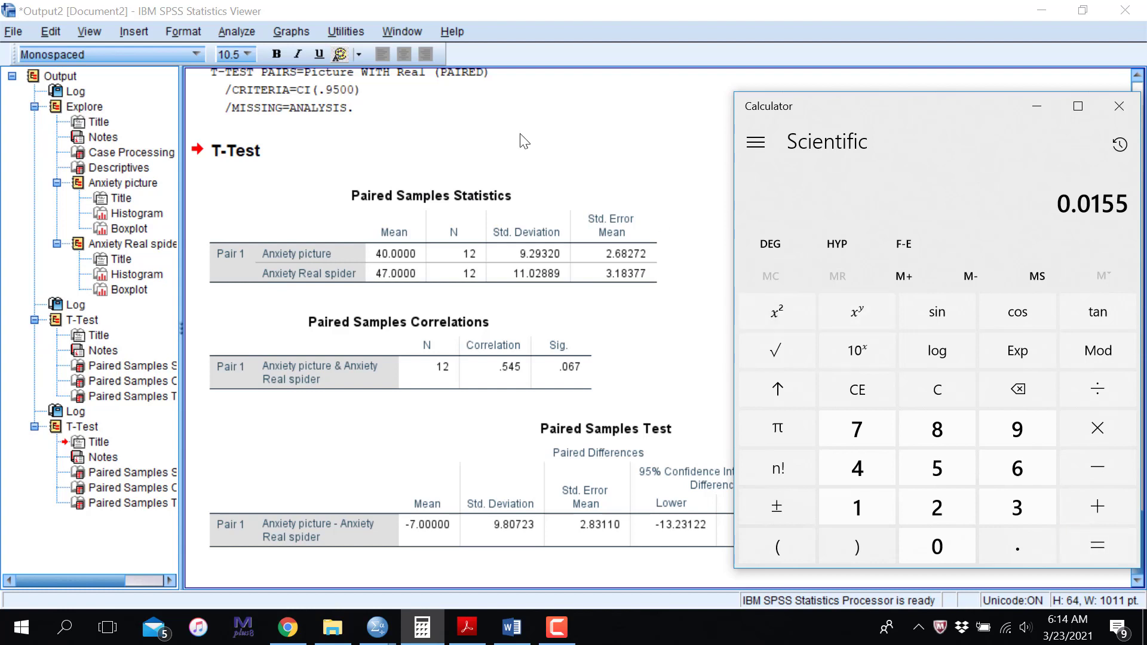
{"action": "left_click", "coordinate": [1113, 111]}
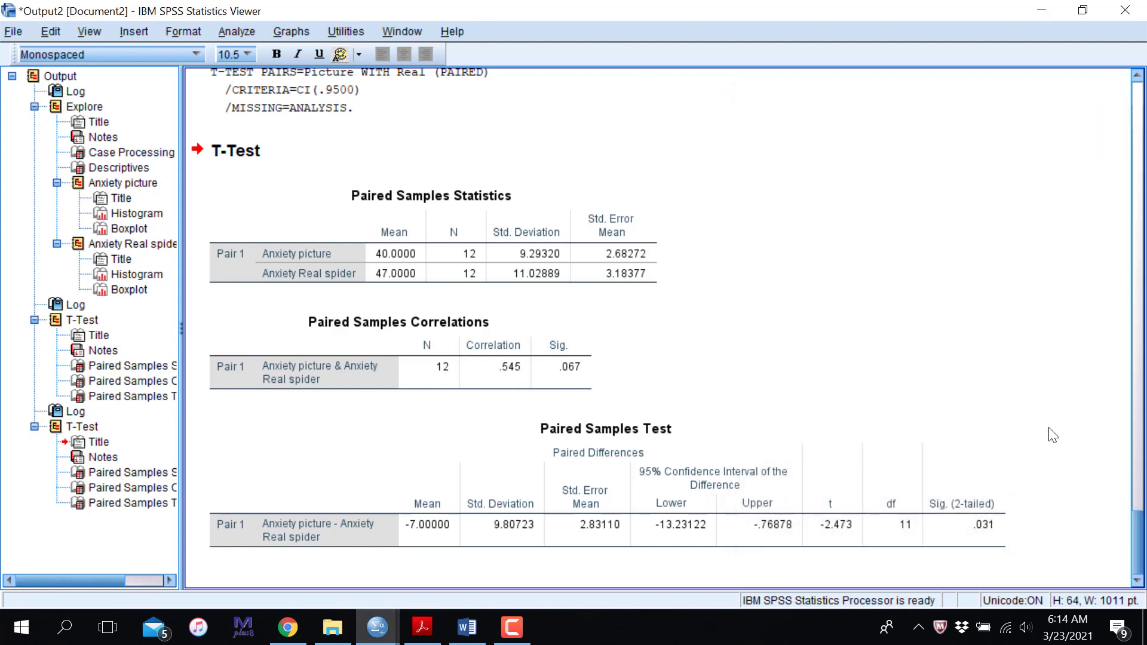